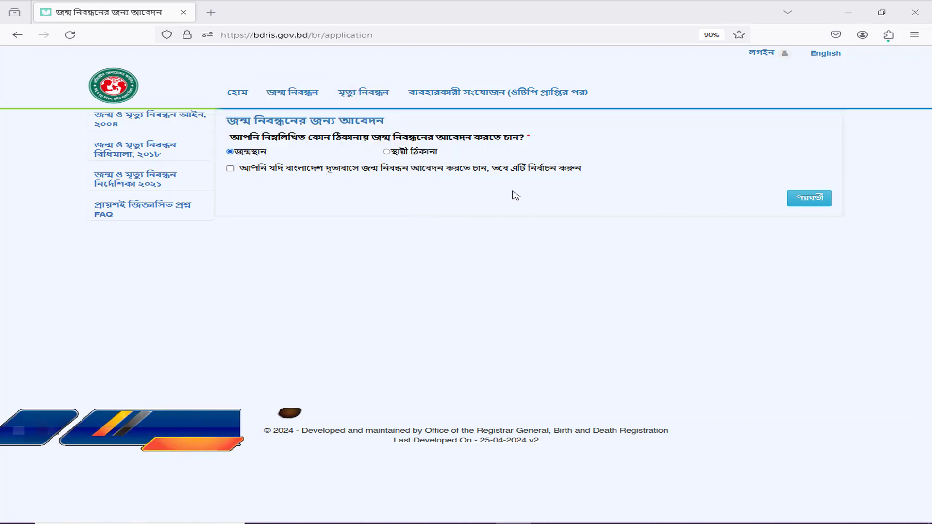
Step: Apply at the permanent address and begin entering the child's Bangla first name
{"action": "left_click", "coordinate": [387, 152]}
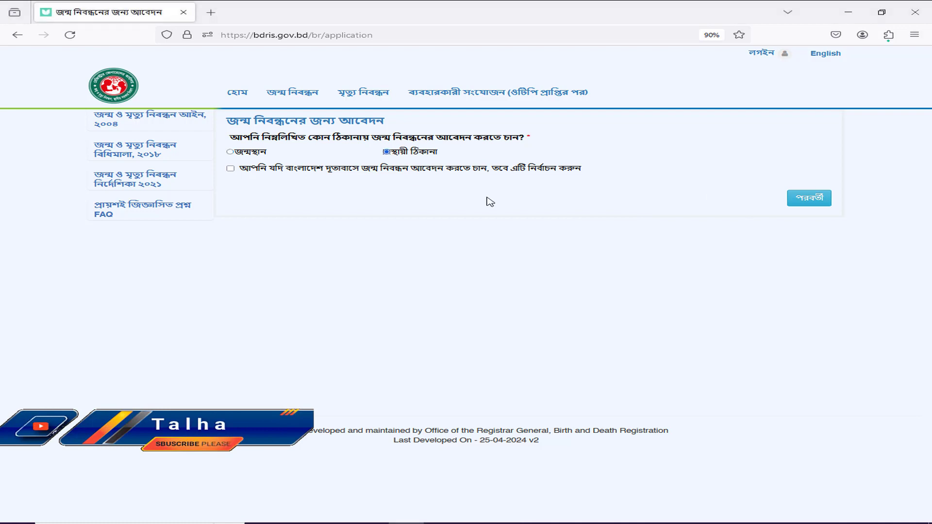
{"action": "left_click", "coordinate": [820, 203]}
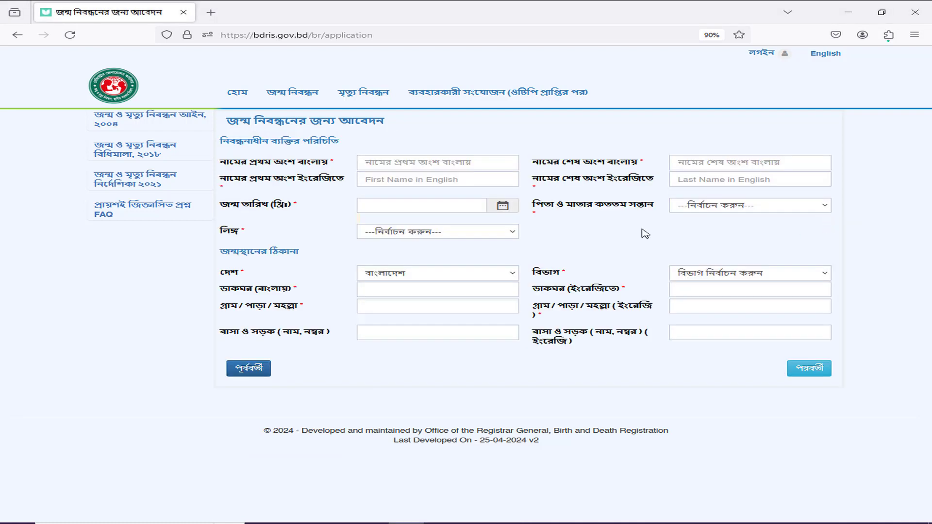
{"action": "left_click", "coordinate": [444, 164]}
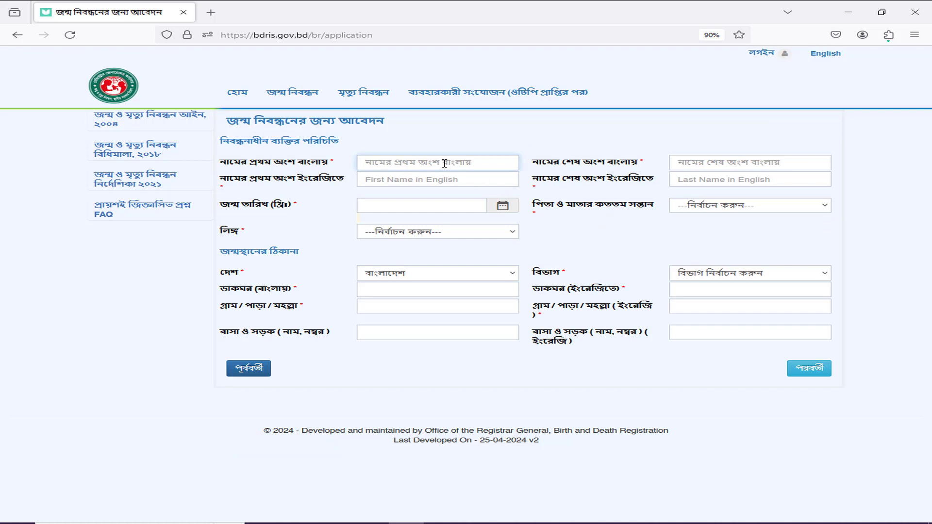
{"action": "type", "text": "মড"}
Step: Correct the Bangla first name, then enter the child's Bangla last name and English first name
{"action": "key", "text": "Tab"}
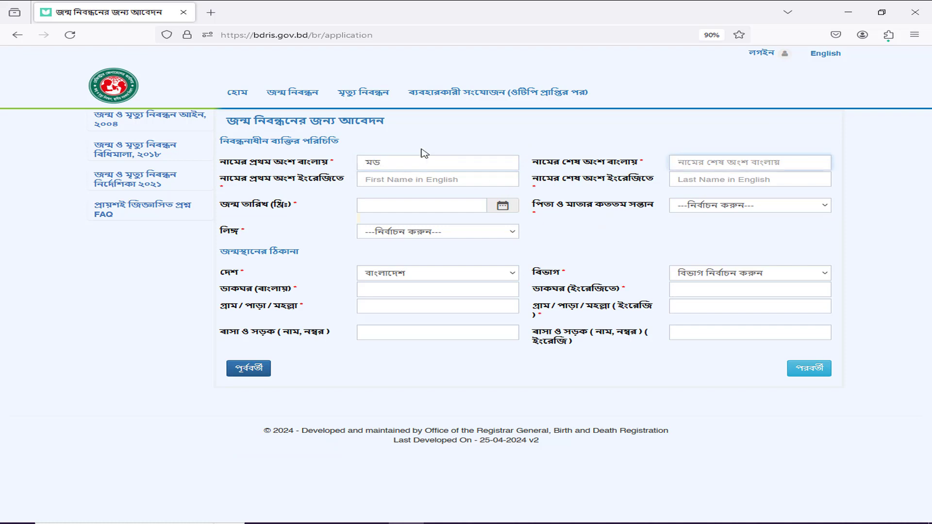
{"action": "left_click_drag", "start_coordinate": [410, 160], "coordinate": [319, 153]}
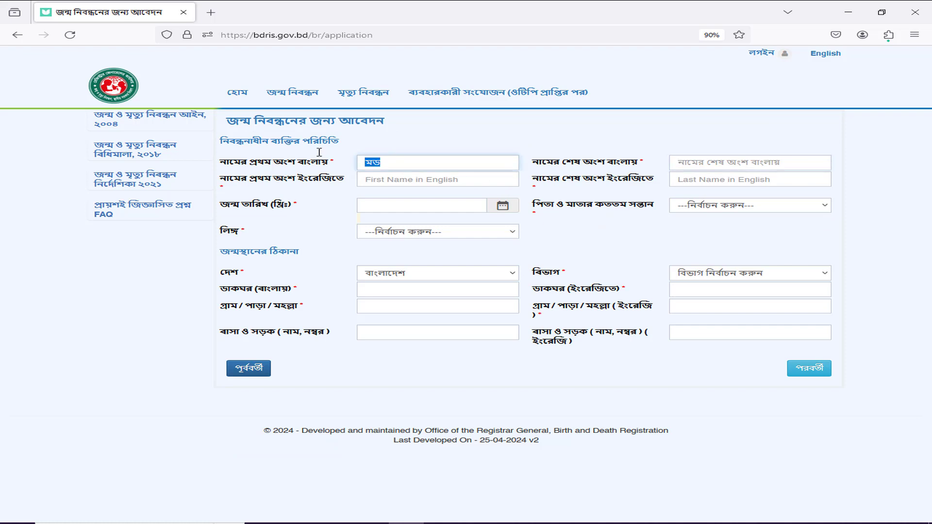
{"action": "type", "text": "মোঃ"}
{"action": "key", "text": "Tab"}
{"action": "type", "text": "স"}
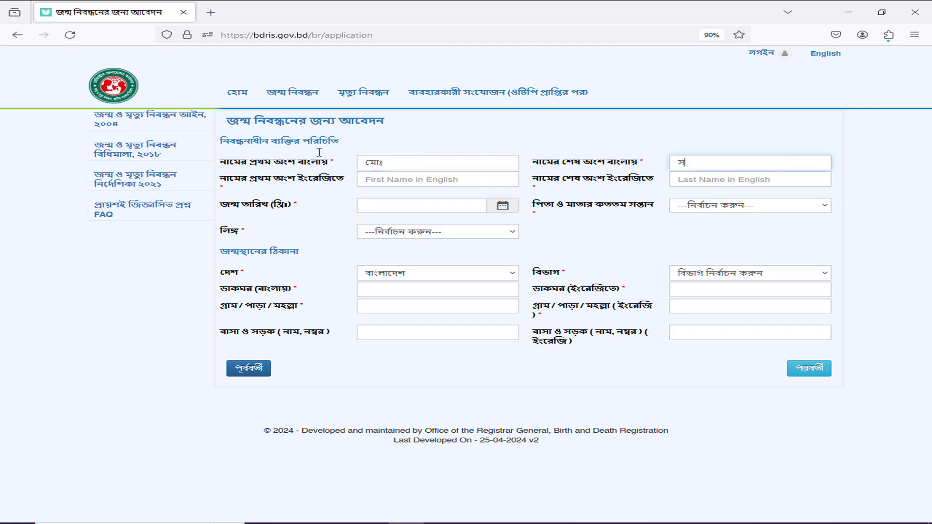
{"action": "key", "text": "Tab"}
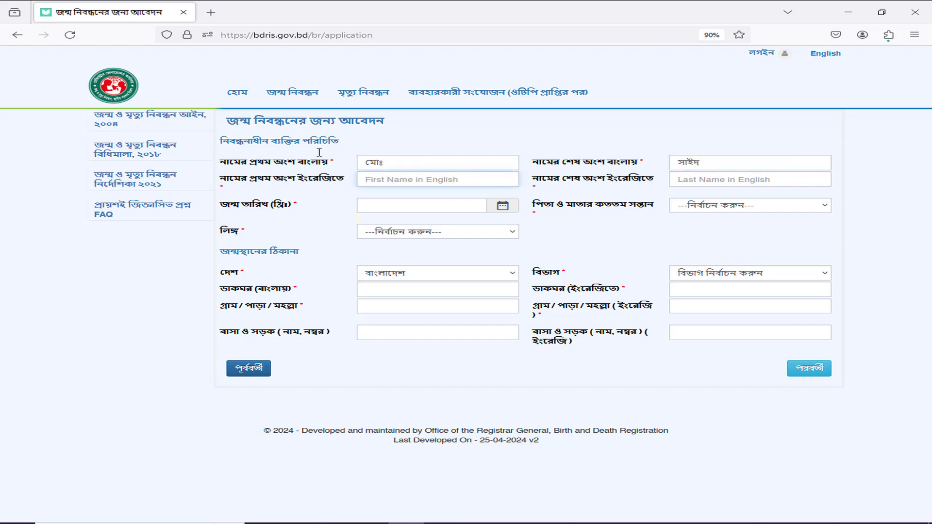
{"action": "type", "text": "MDSAID"}
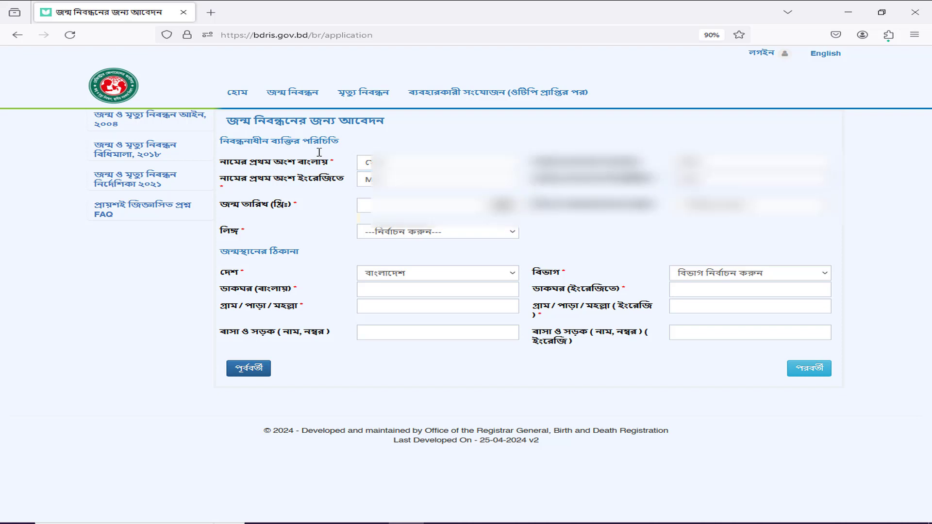
{"action": "left_click", "coordinate": [388, 217]}
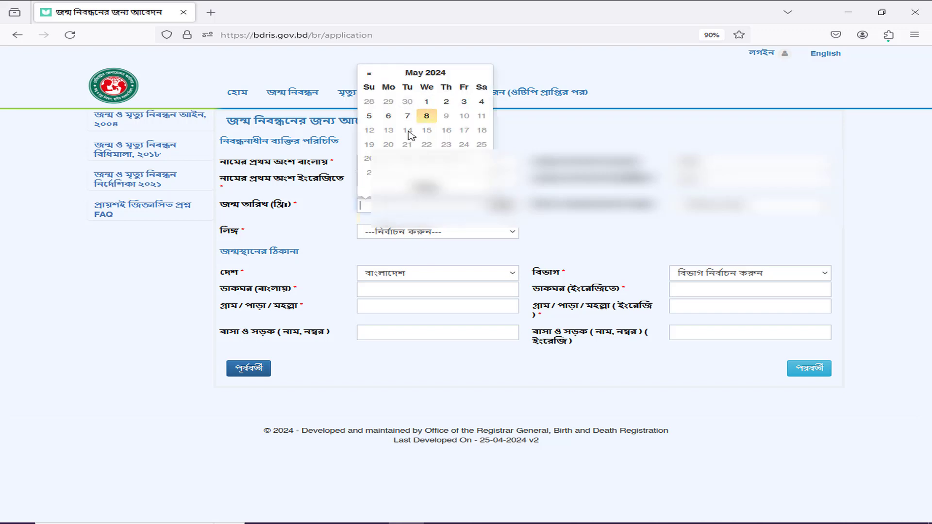
{"action": "left_click", "coordinate": [426, 101]}
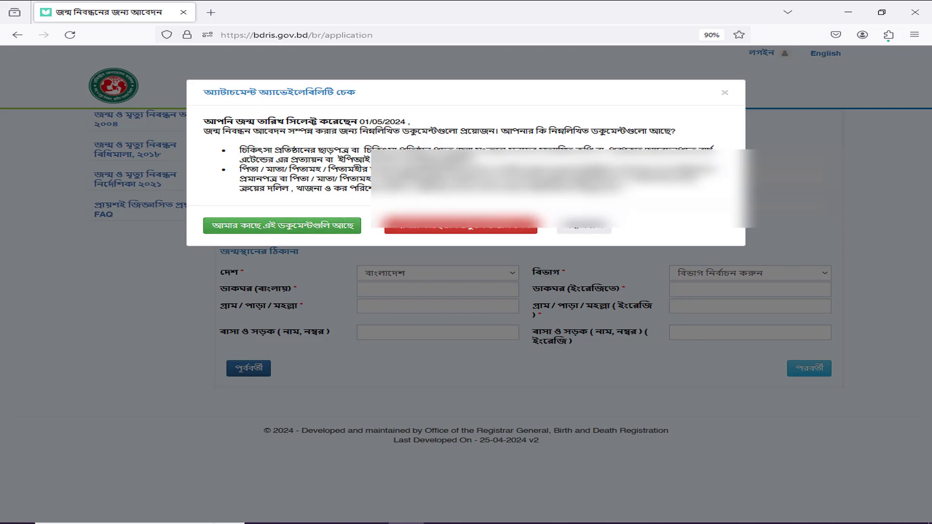
{"action": "left_click", "coordinate": [320, 231]}
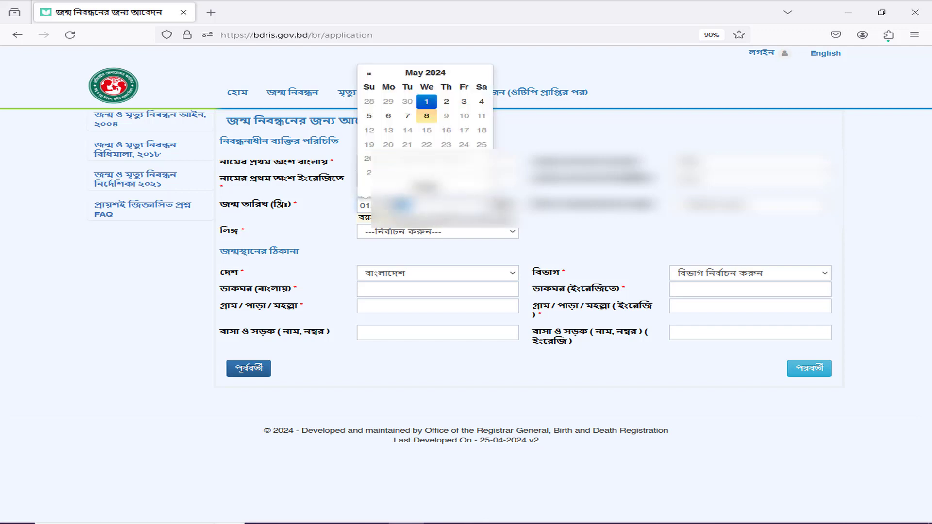
{"action": "key", "text": "BackSpace"}
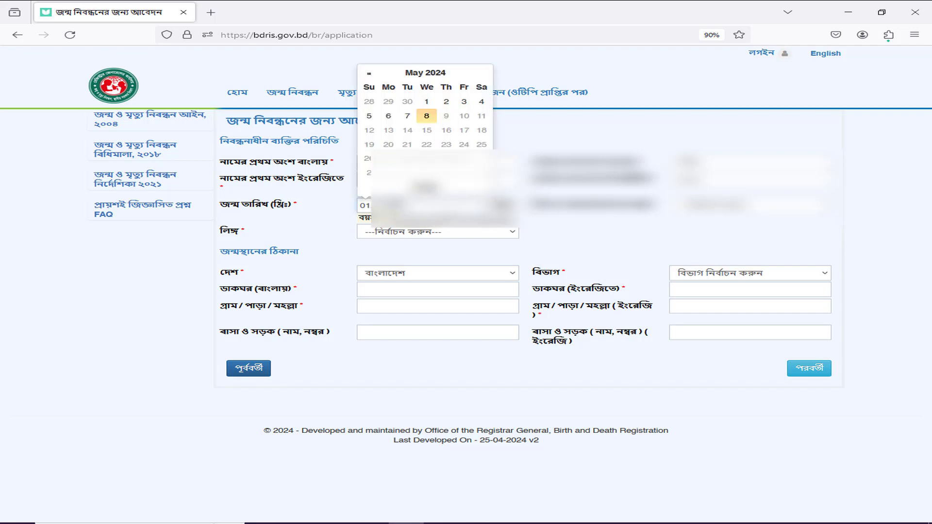
{"action": "type", "text": "1"}
{"action": "left_click", "coordinate": [631, 248]}
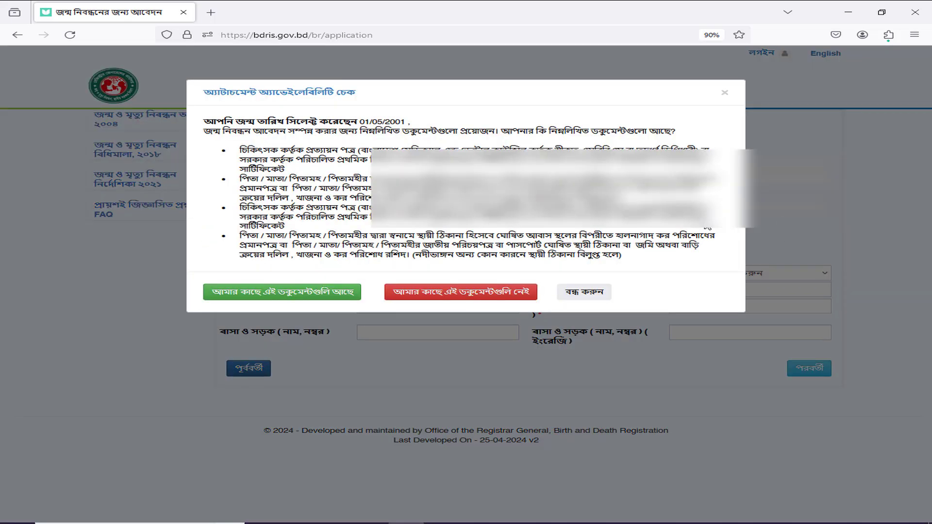
{"action": "left_click", "coordinate": [271, 292]}
{"action": "left_click", "coordinate": [670, 221]}
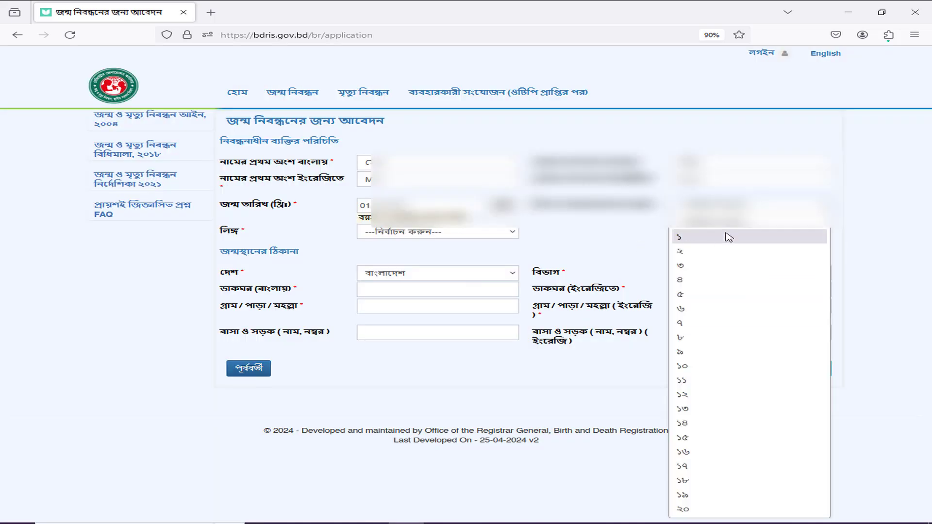
{"action": "left_click", "coordinate": [701, 253]}
Step: Set gender to পুরুষ, division to ঢাকা বিভাগ and district to ঢাকা
{"action": "left_click", "coordinate": [471, 235]}
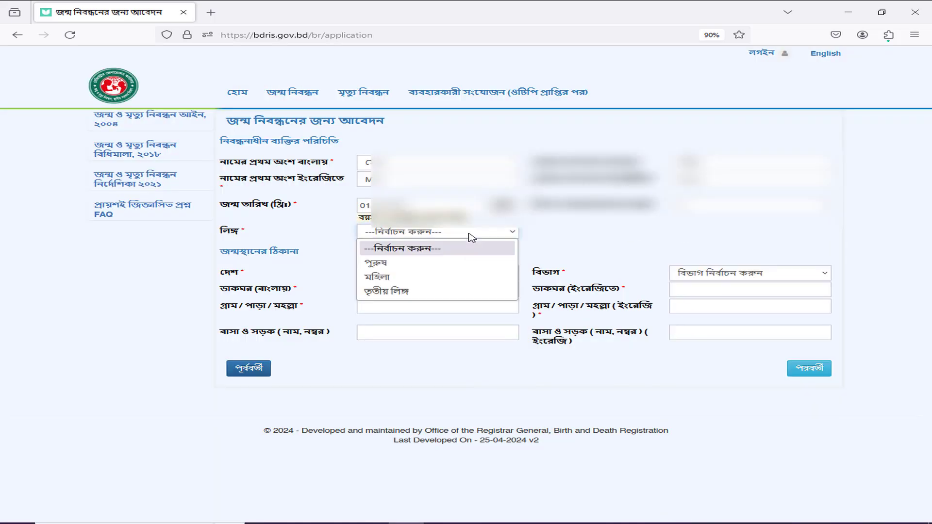
{"action": "left_click", "coordinate": [416, 266]}
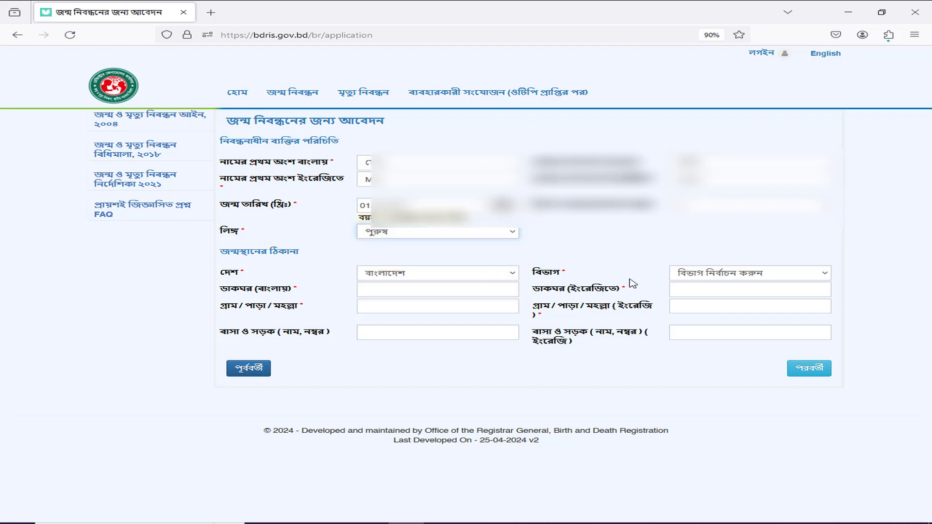
{"action": "left_click", "coordinate": [783, 275]}
{"action": "left_click", "coordinate": [692, 334]}
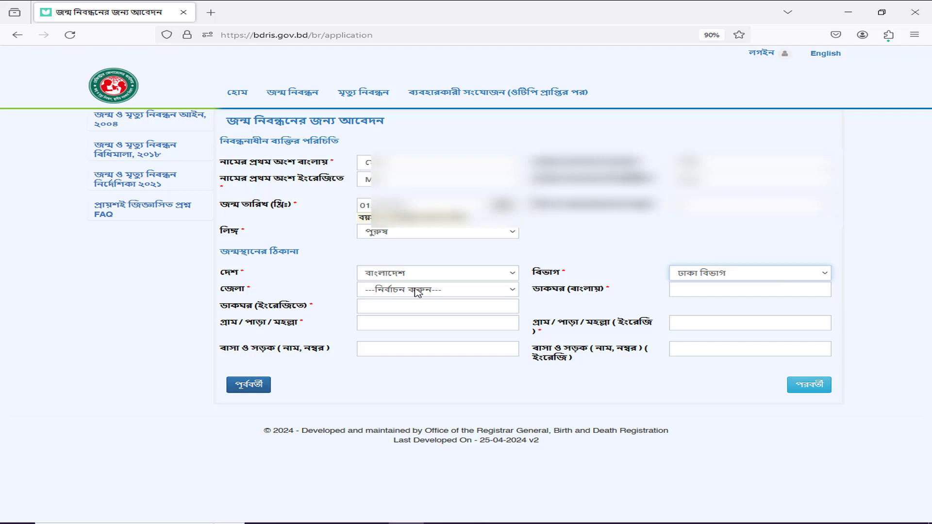
{"action": "left_click", "coordinate": [417, 290]}
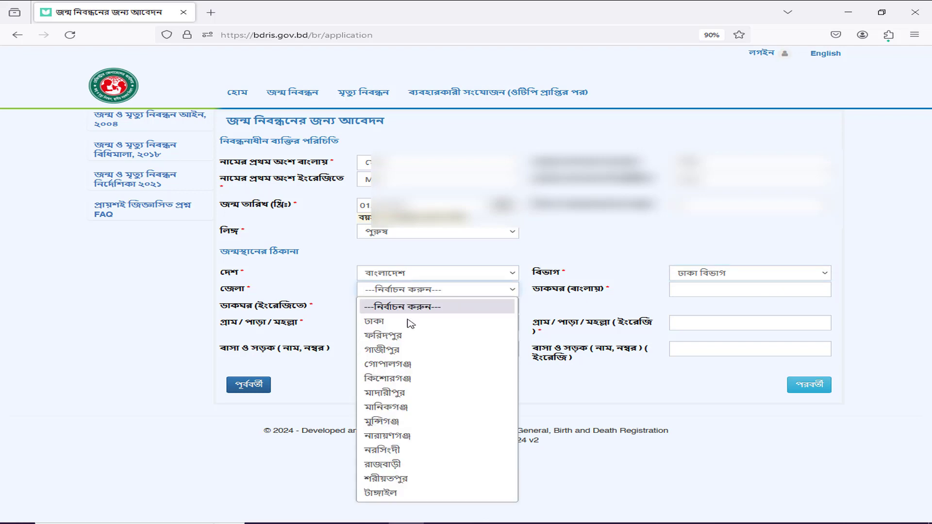
{"action": "left_click", "coordinate": [398, 323]}
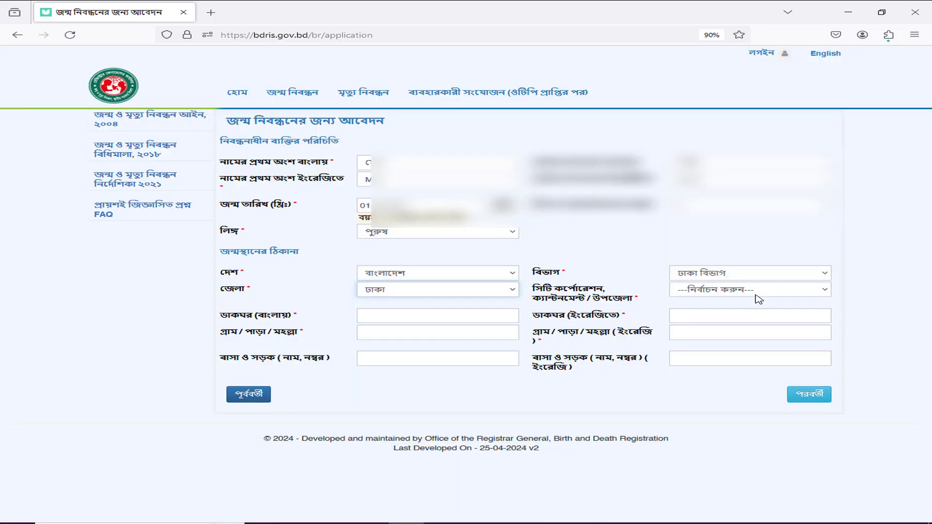
Step: Choose ঢাকা দক্ষিণ সিটি কর্পোরেশন, অঞ্চল - ৭ and ওয়ার্ড - 71 for the birthplace
{"action": "left_click", "coordinate": [746, 292]}
{"action": "left_click", "coordinate": [747, 347]}
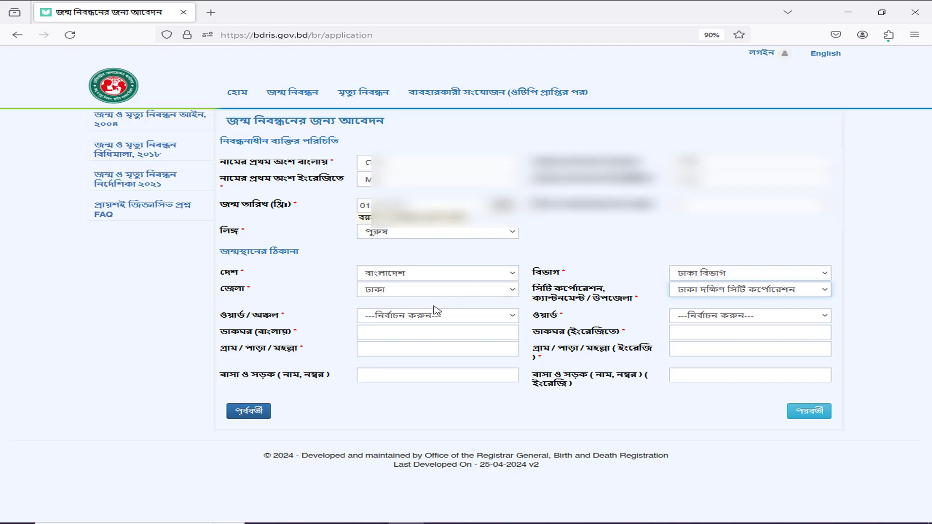
{"action": "left_click", "coordinate": [435, 315]}
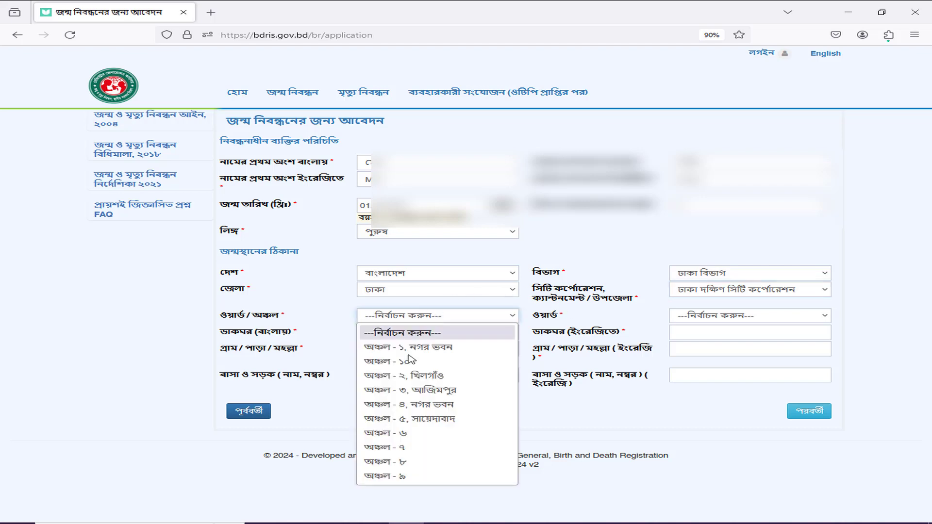
{"action": "left_click", "coordinate": [346, 395]}
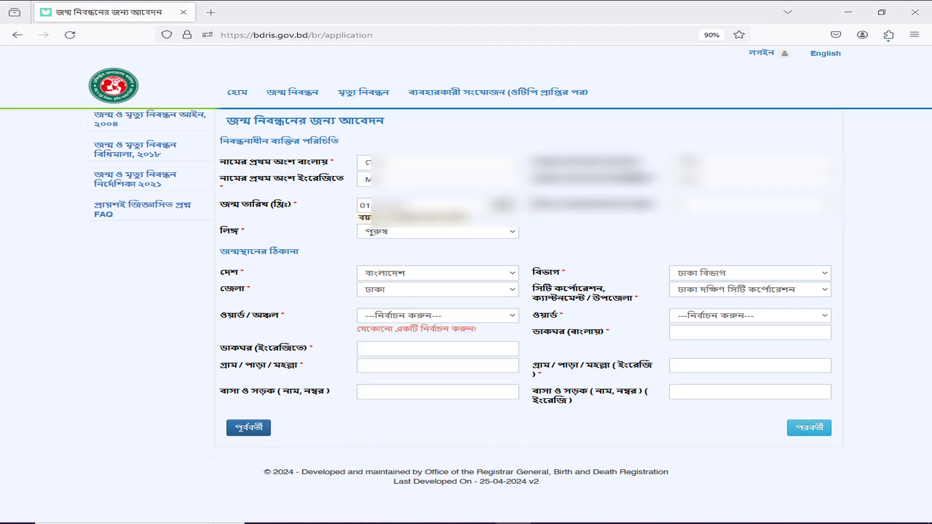
{"action": "left_click", "coordinate": [424, 319]}
{"action": "left_click", "coordinate": [410, 447]}
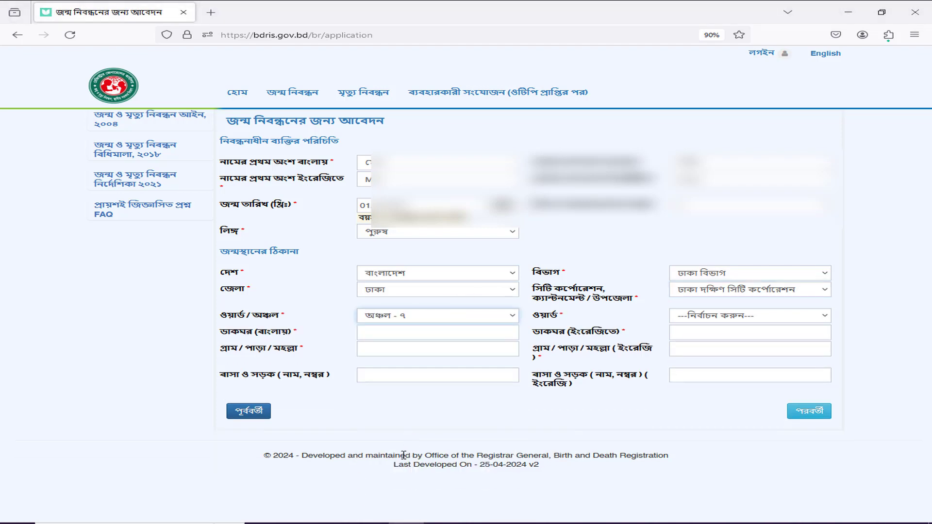
{"action": "left_click", "coordinate": [765, 317]}
{"action": "left_click", "coordinate": [723, 344]}
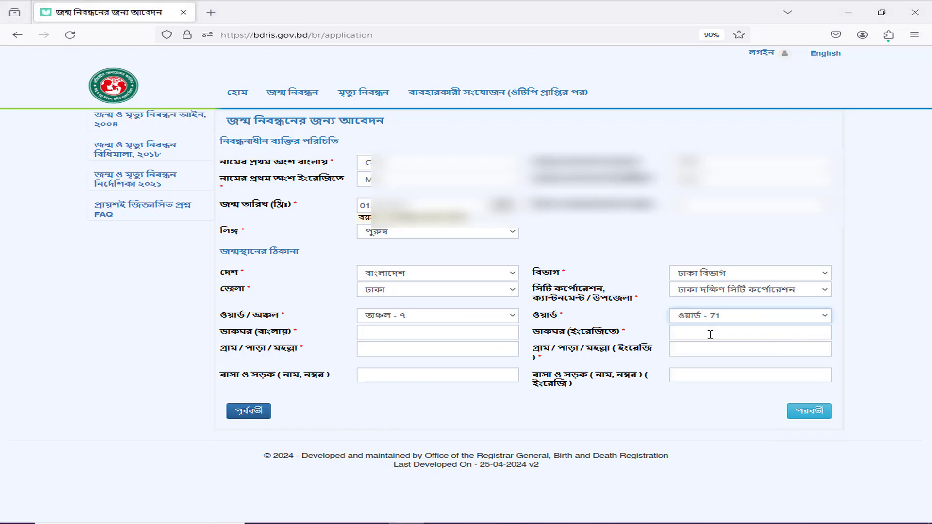
{"action": "left_click", "coordinate": [400, 337]}
{"action": "type", "text": "ম"}
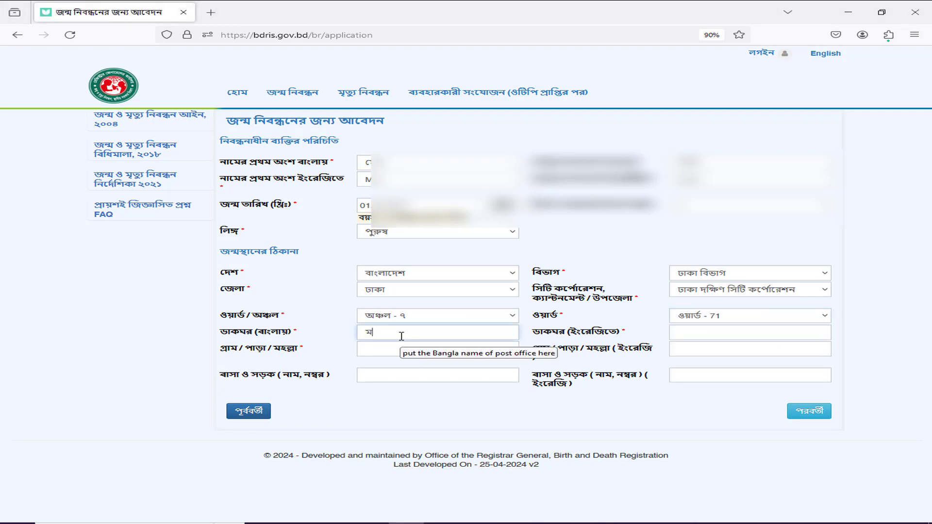
{"action": "type", "text": "ান্ডা"}
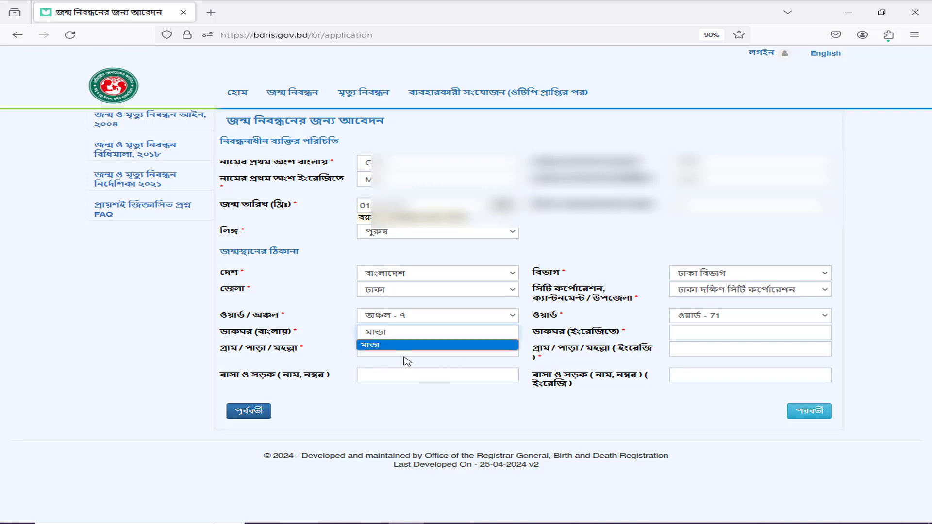
{"action": "left_click", "coordinate": [414, 350]}
{"action": "type", "text": "Doctor Prottoyan"}
{"action": "left_click_drag", "start_coordinate": [456, 348], "coordinate": [339, 354]}
{"action": "key", "text": "BackSpace"}
{"action": "key", "text": "shift+Tab"}
{"action": "key", "text": "ctrl+c"}
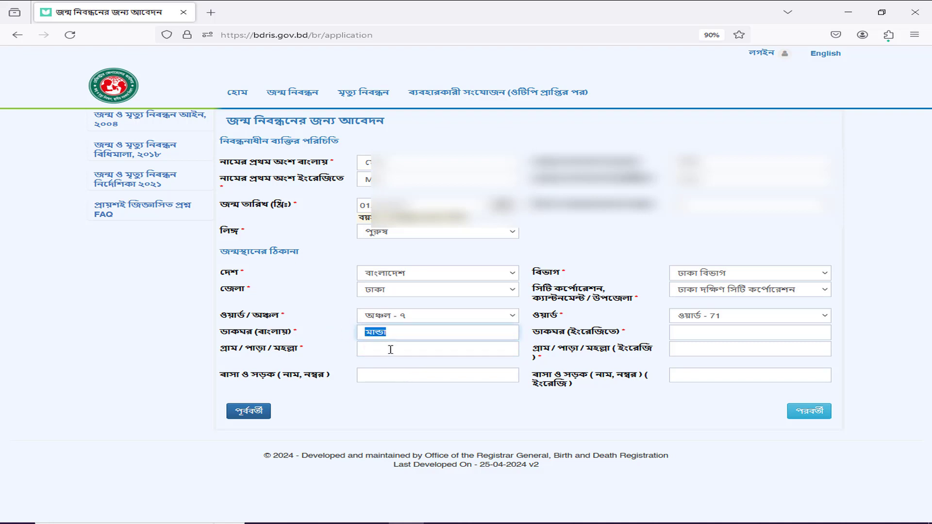
{"action": "left_click", "coordinate": [401, 349]}
{"action": "key", "text": "ctrl+v"}
{"action": "left_click", "coordinate": [398, 377]}
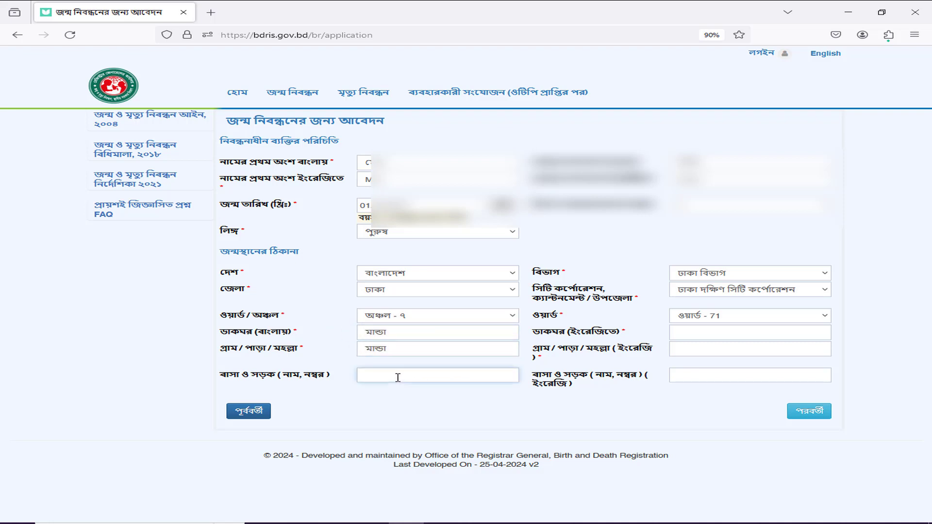
Step: Enter MANDA as the English post office and village, moving on to house/road
{"action": "left_click", "coordinate": [719, 335]}
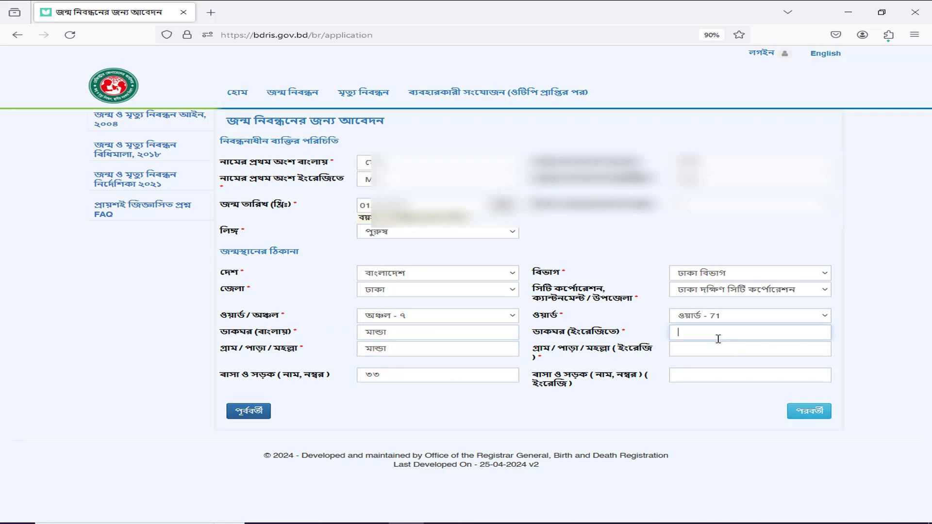
{"action": "type", "text": "MANDA"}
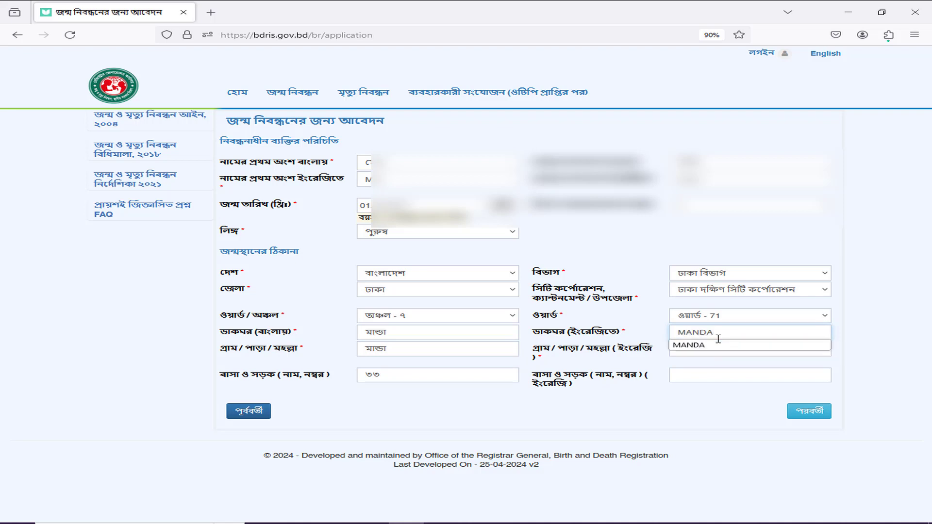
{"action": "key", "text": "Tab"}
{"action": "type", "text": "A"}
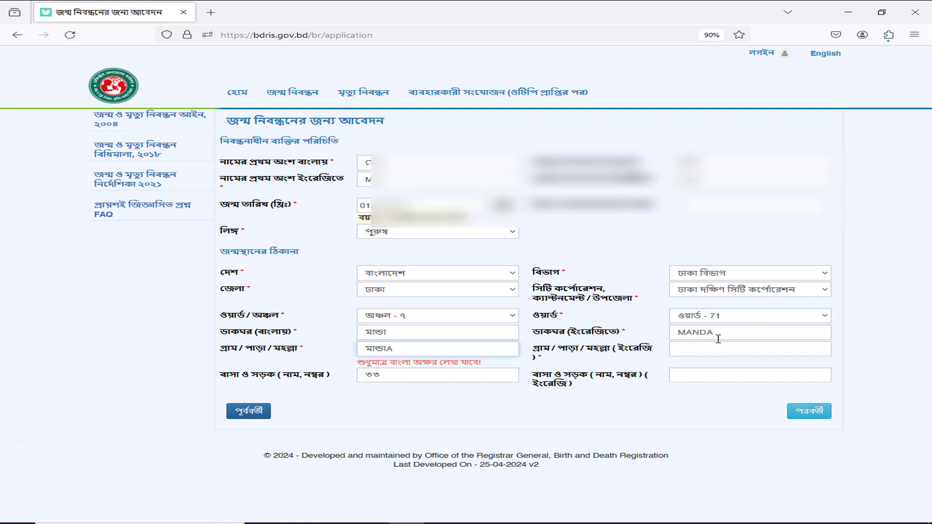
{"action": "key", "text": "BackSpace"}
{"action": "key", "text": "Tab"}
{"action": "type", "text": "MA"}
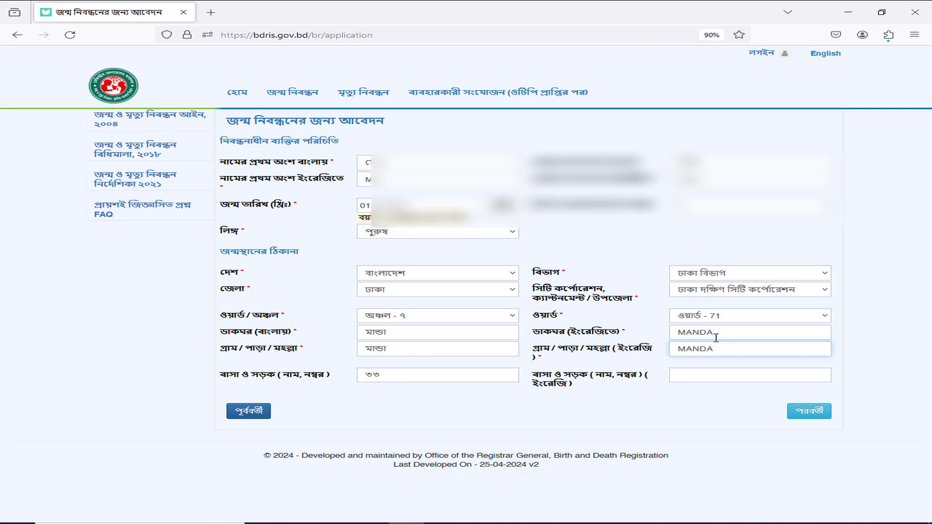
{"action": "left_click", "coordinate": [731, 381]}
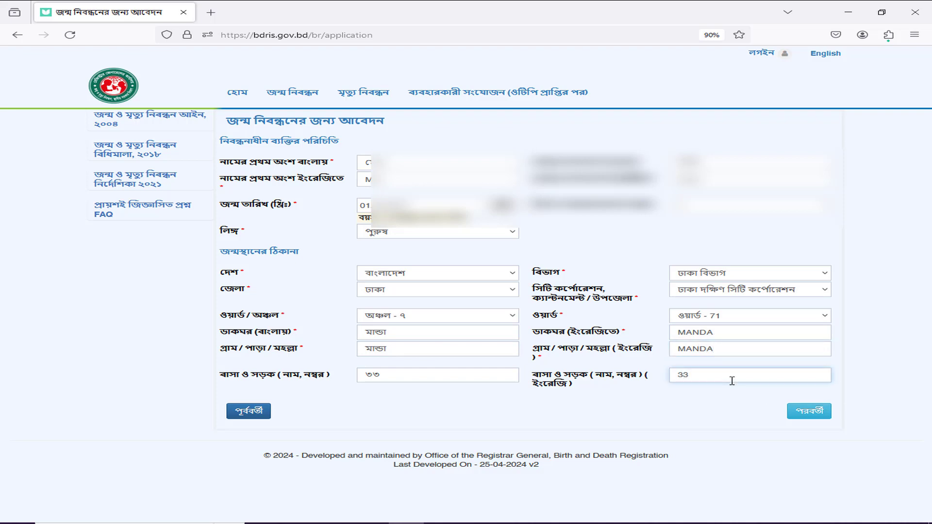
Step: Advance past the completed birthplace address with পরবর্তী to the parents' page
{"action": "left_click", "coordinate": [809, 411]}
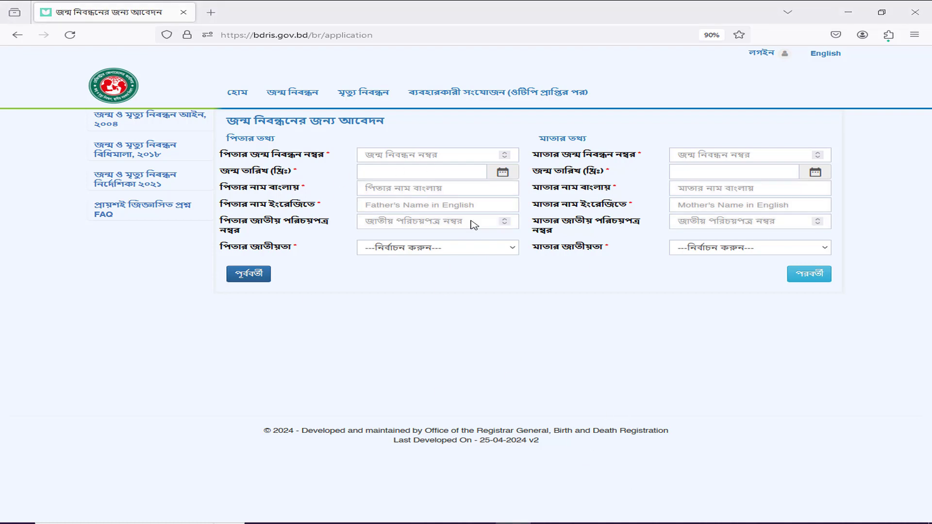
Step: Enter the father's Bangla and English names and set his nationality to বাংলাদেশী
{"action": "left_click", "coordinate": [393, 190]}
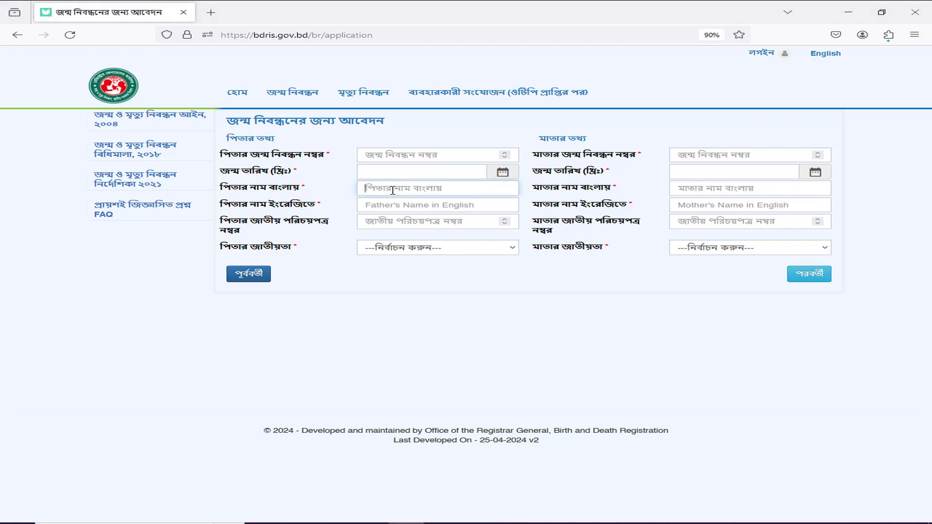
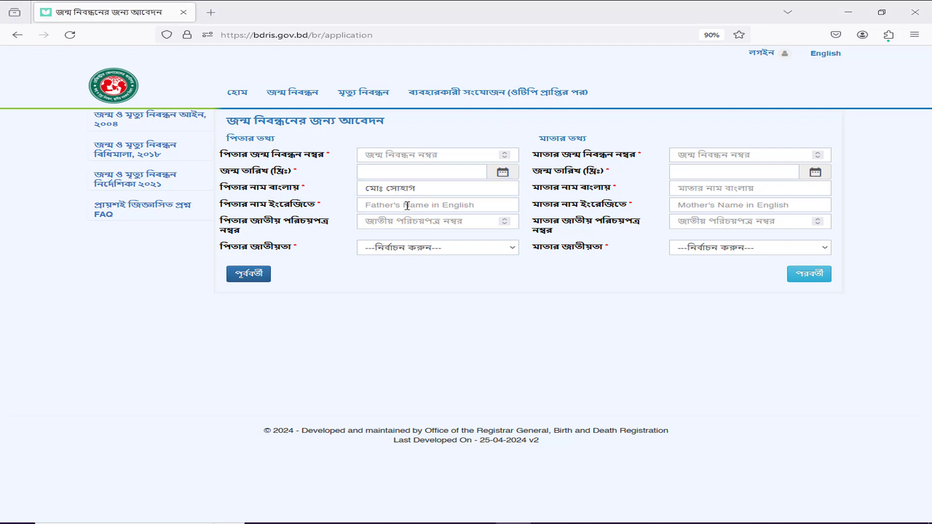
{"action": "left_click", "coordinate": [407, 205]}
{"action": "key", "text": "BackSpace"}
{"action": "key", "text": "BackSpace"}
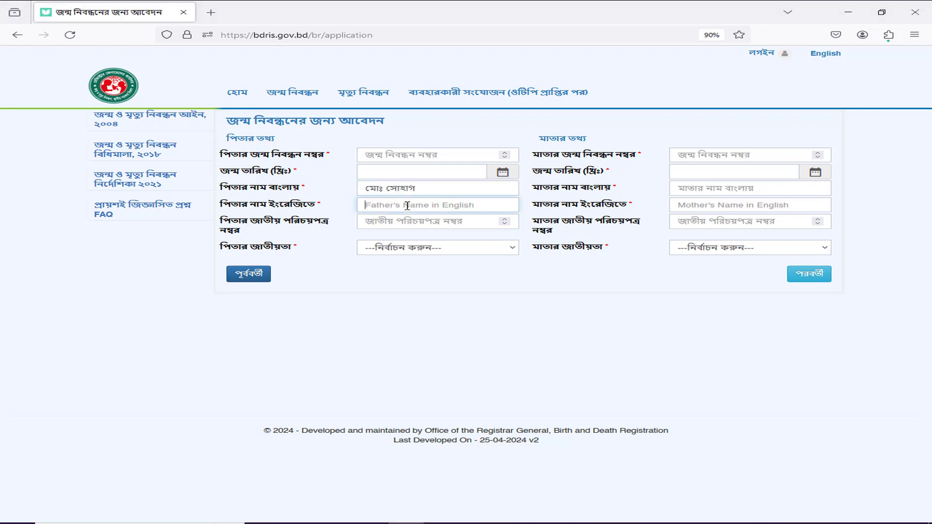
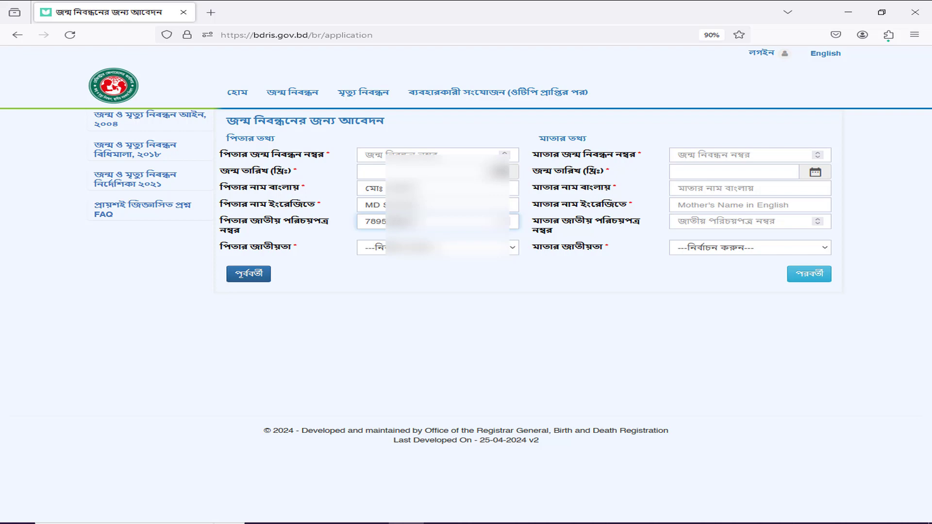
{"action": "left_click", "coordinate": [439, 248]}
{"action": "left_click", "coordinate": [389, 295]}
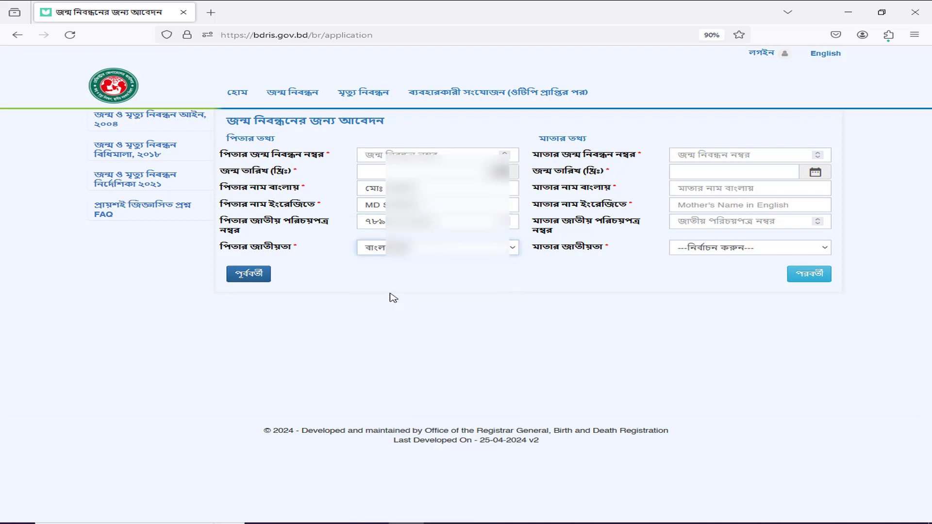
Step: Enter the mother's English and Bangla names
{"action": "left_click", "coordinate": [706, 192]}
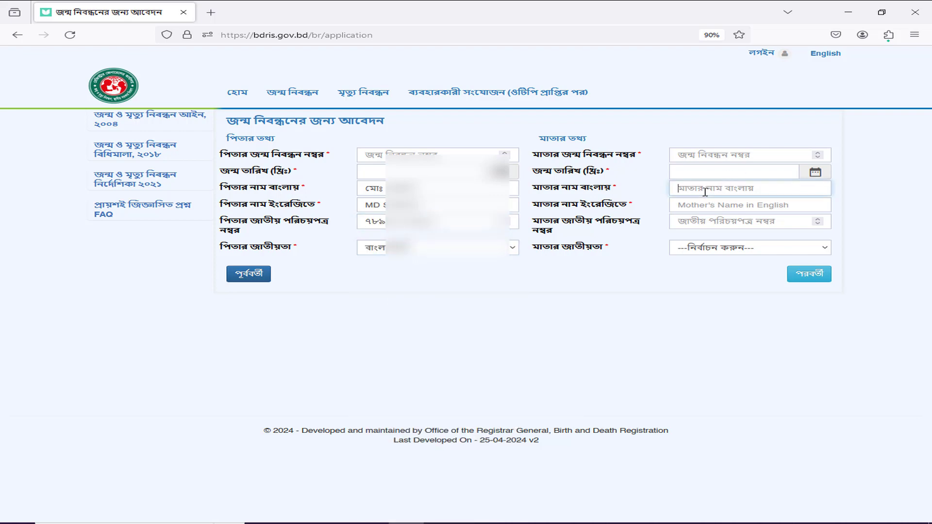
{"action": "type", "text": "s"}
{"action": "key", "text": "BackSpace"}
{"action": "key", "text": "Tab"}
{"action": "type", "text": "SOHAN"}
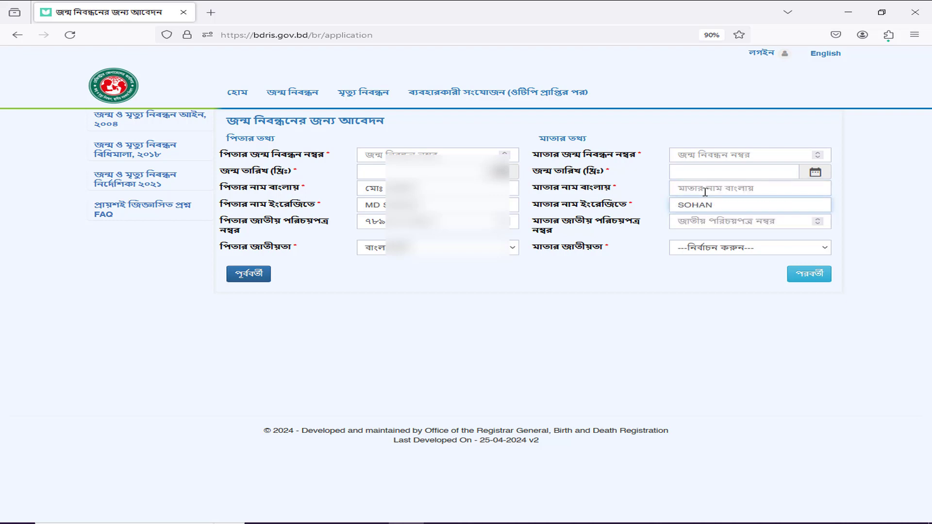
{"action": "type", "text": "A"}
{"action": "left_click", "coordinate": [721, 189]}
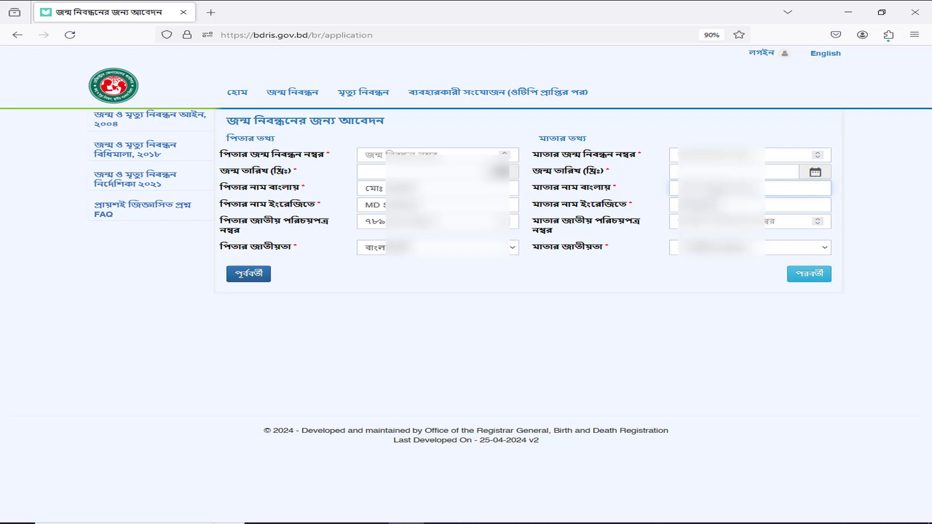
{"action": "type", "text": "সো"}
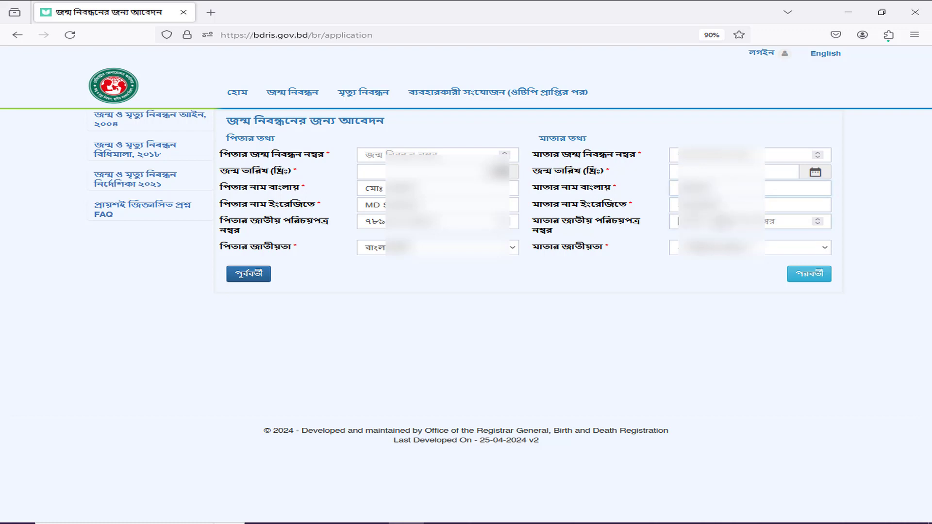
Step: Copy the father's national ID into the mother's ID field, set her nationality, and continue
{"action": "double_click", "coordinate": [383, 221]}
{"action": "key", "text": "ctrl+c"}
{"action": "left_click", "coordinate": [733, 222]}
{"action": "key", "text": "ctrl+v"}
{"action": "left_click", "coordinate": [734, 249]}
{"action": "left_click", "coordinate": [713, 292]}
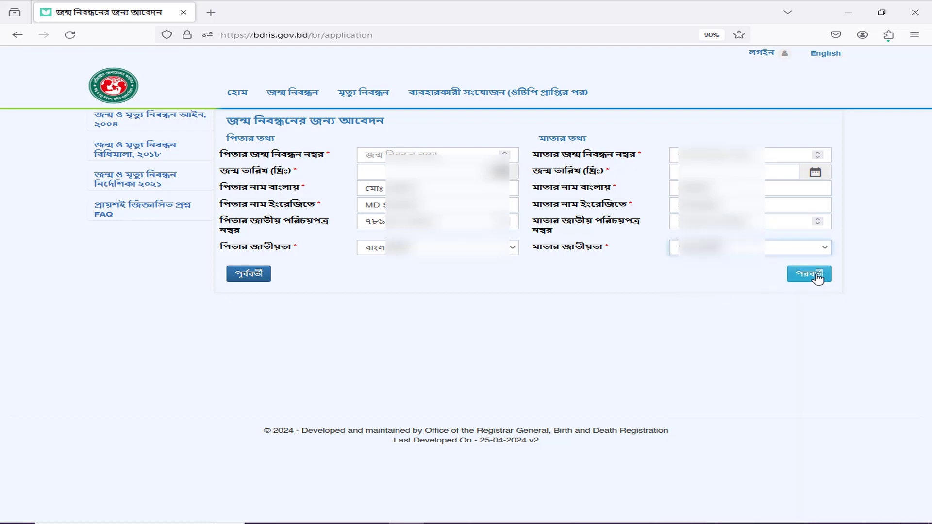
{"action": "left_click", "coordinate": [817, 277]}
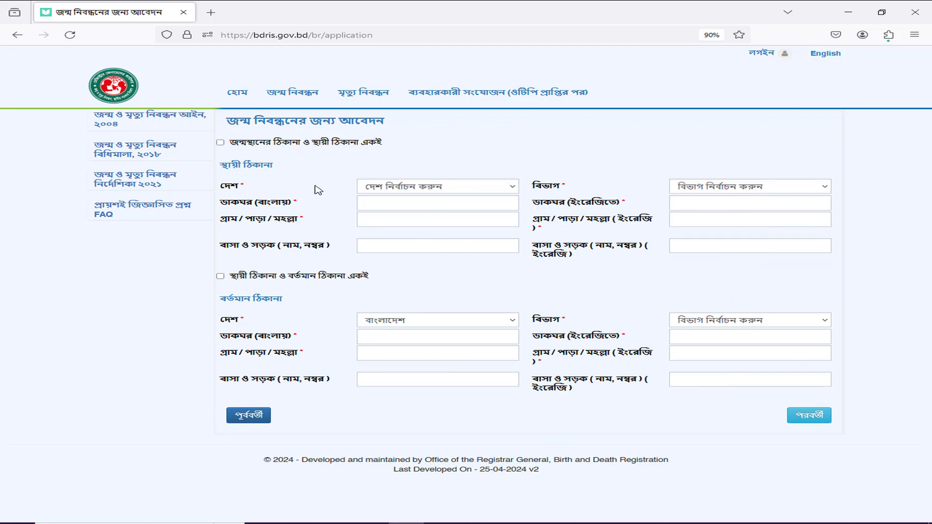
Step: Tick both same-address checkboxes so permanent and present addresses match the birthplace, then continue
{"action": "left_click", "coordinate": [306, 145]}
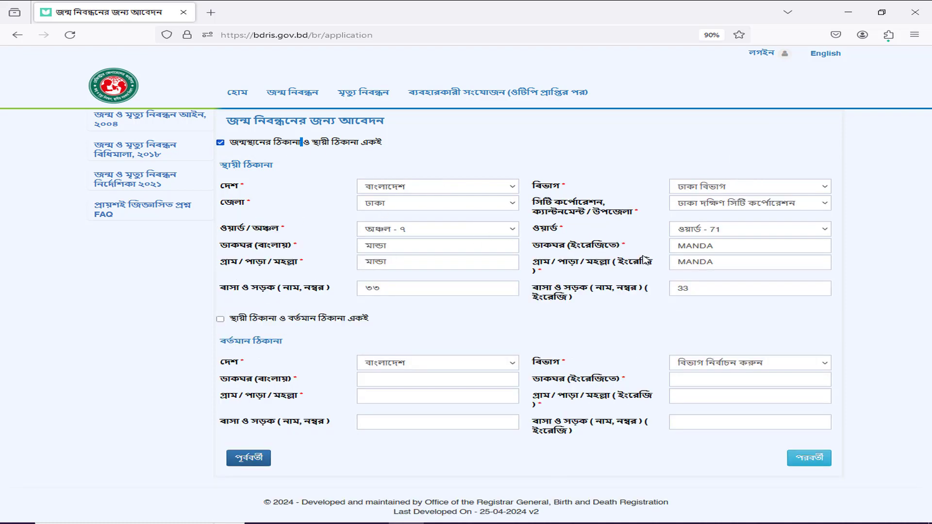
{"action": "left_click", "coordinate": [313, 321]}
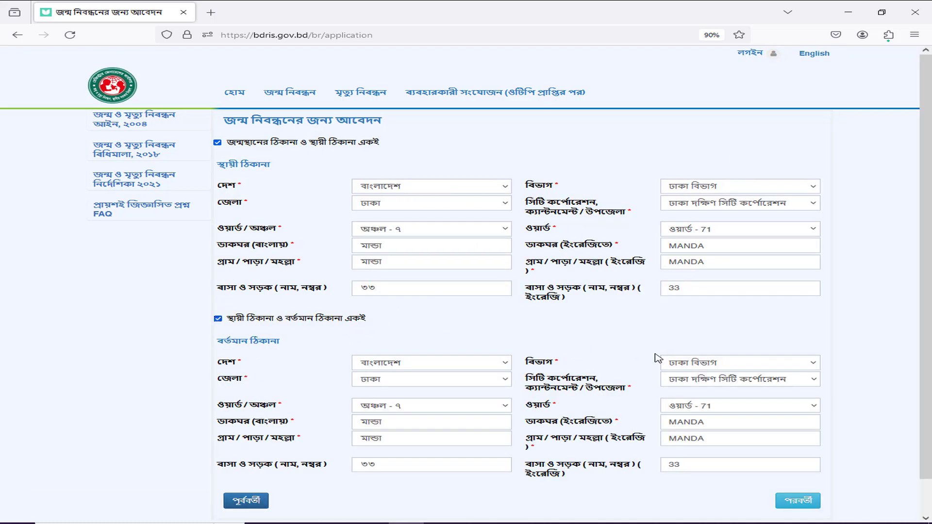
{"action": "left_click", "coordinate": [796, 501]}
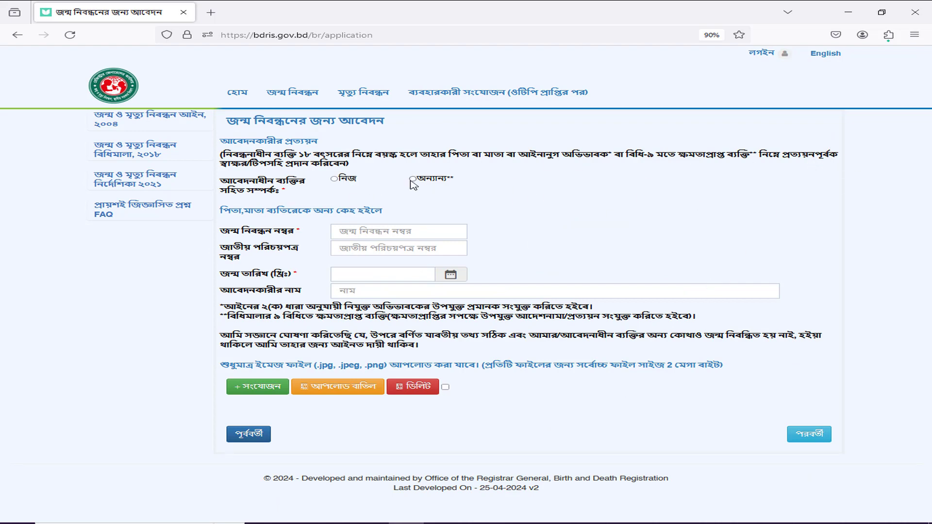
Step: Select নিজ as the applicant's relationship, then minimize Firefox
{"action": "left_click", "coordinate": [334, 179]}
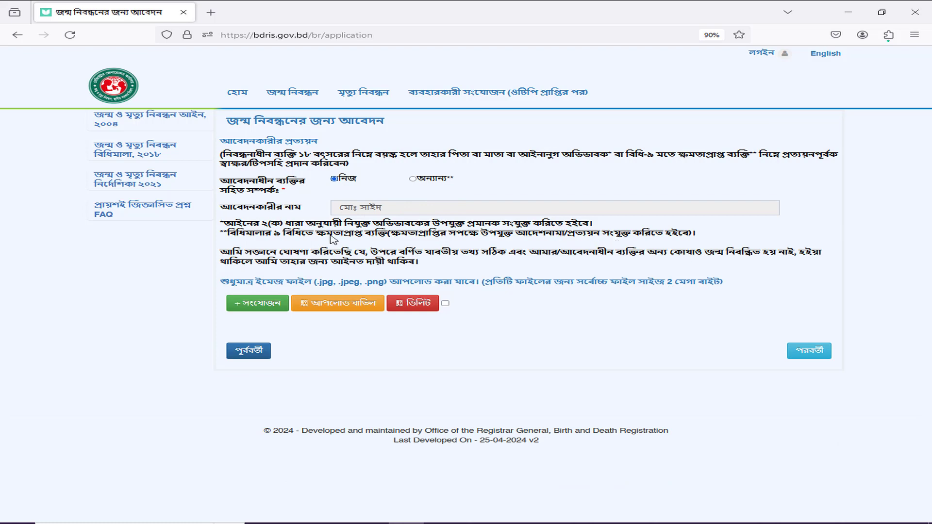
{"action": "left_click_drag", "start_coordinate": [222, 224], "coordinate": [435, 248]}
{"action": "left_click", "coordinate": [493, 233]}
{"action": "left_click", "coordinate": [848, 11]}
Step: Minimize the other browser window and refresh the desktop
{"action": "left_click", "coordinate": [848, 9]}
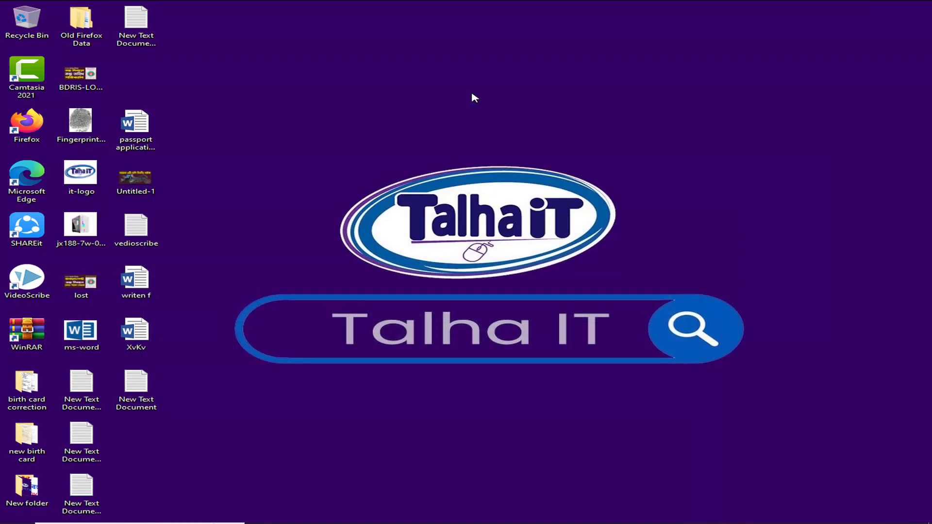
{"action": "right_click", "coordinate": [474, 93]}
{"action": "left_click", "coordinate": [533, 125]}
Step: Open images (2).jpg from the Downloads folder in File Explorer
{"action": "key", "text": "super+e"}
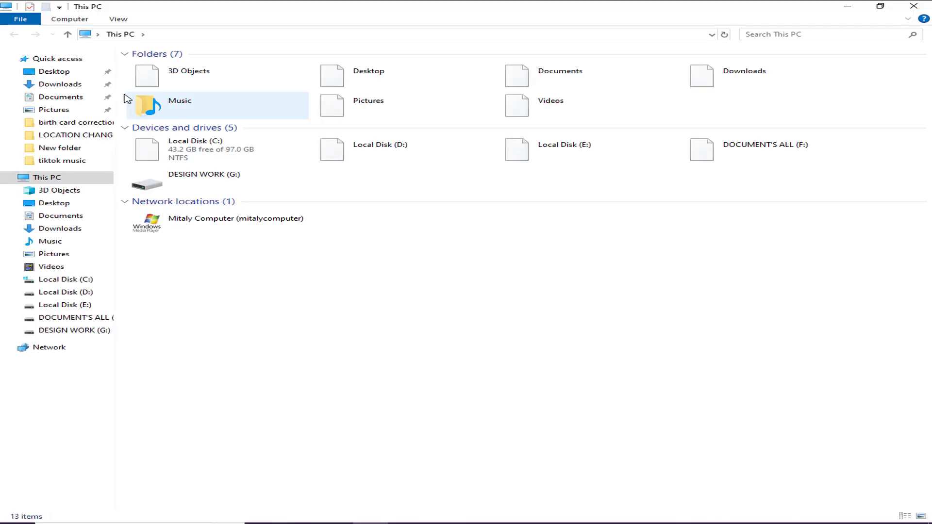
{"action": "left_click", "coordinate": [57, 85]}
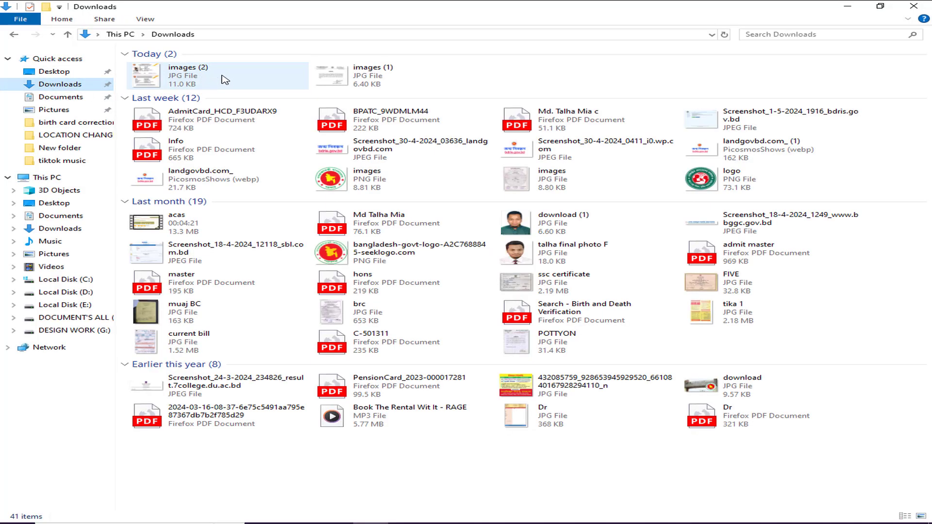
{"action": "left_click", "coordinate": [226, 79]}
{"action": "double_click", "coordinate": [509, 189]}
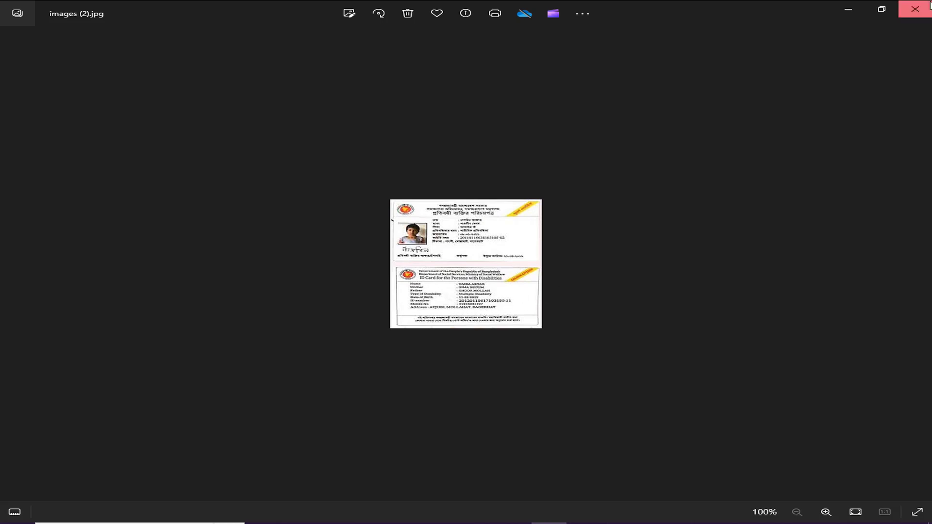
Step: Preview images (1).jpg in Photos, close it, and return to the Firefox BDRIS page
{"action": "left_click", "coordinate": [914, 8]}
{"action": "double_click", "coordinate": [352, 68]}
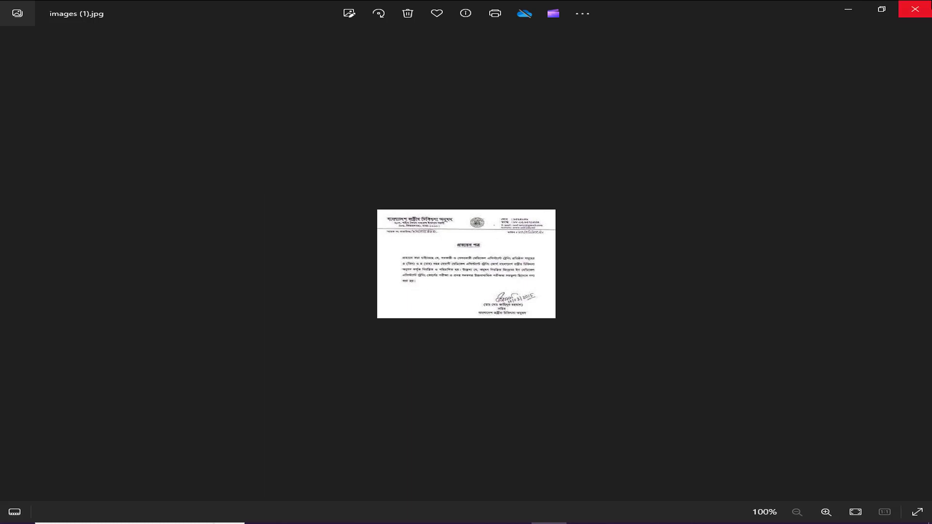
{"action": "left_click", "coordinate": [914, 8]}
{"action": "left_click", "coordinate": [405, 523]}
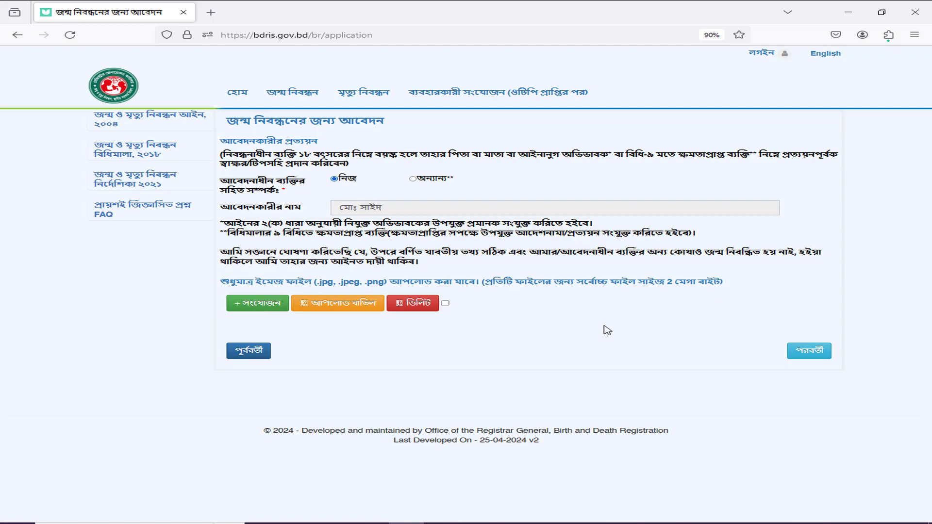
Step: Attach images (2).jpg from the Downloads folder as a supporting document
{"action": "left_click", "coordinate": [250, 305]}
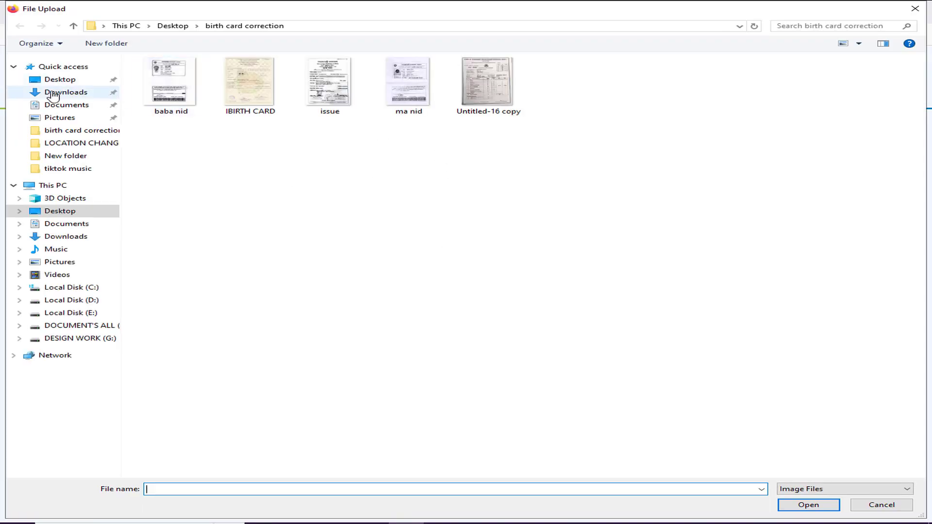
{"action": "left_click", "coordinate": [82, 92]}
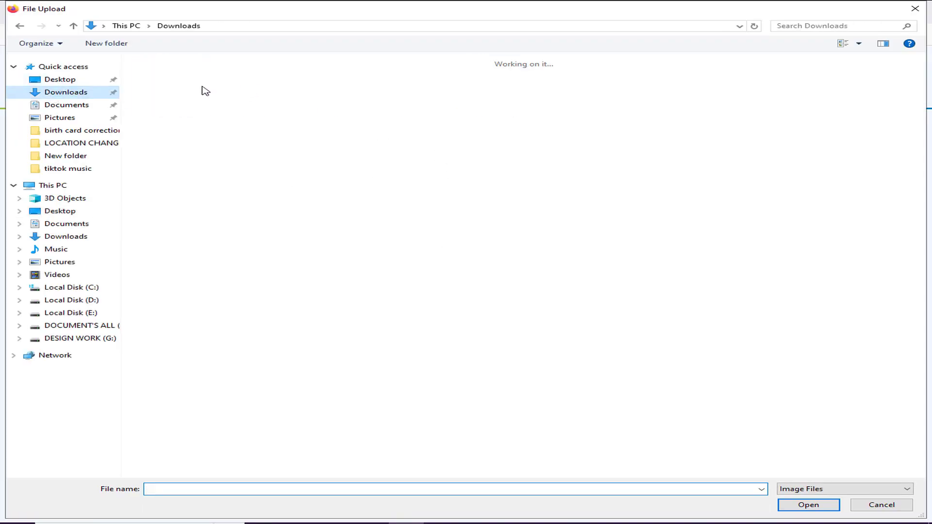
{"action": "left_click", "coordinate": [247, 89]}
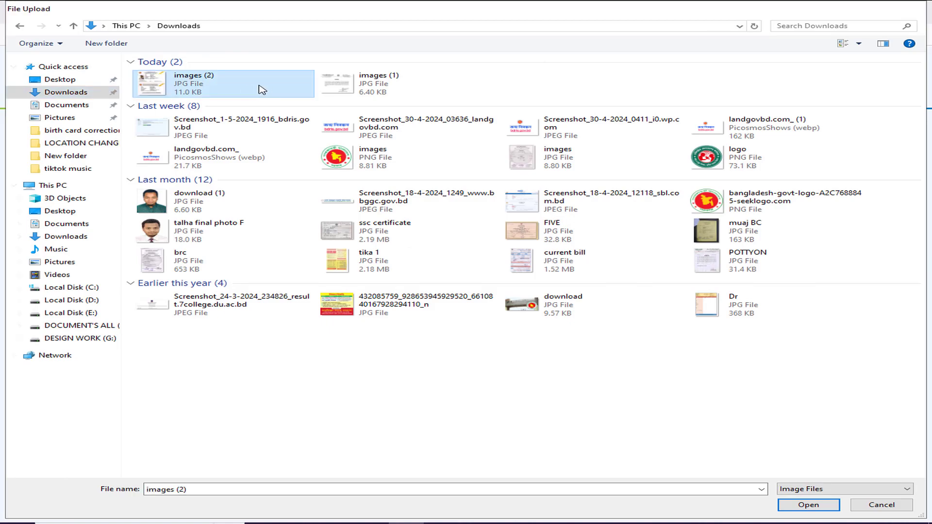
{"action": "double_click", "coordinate": [262, 90]}
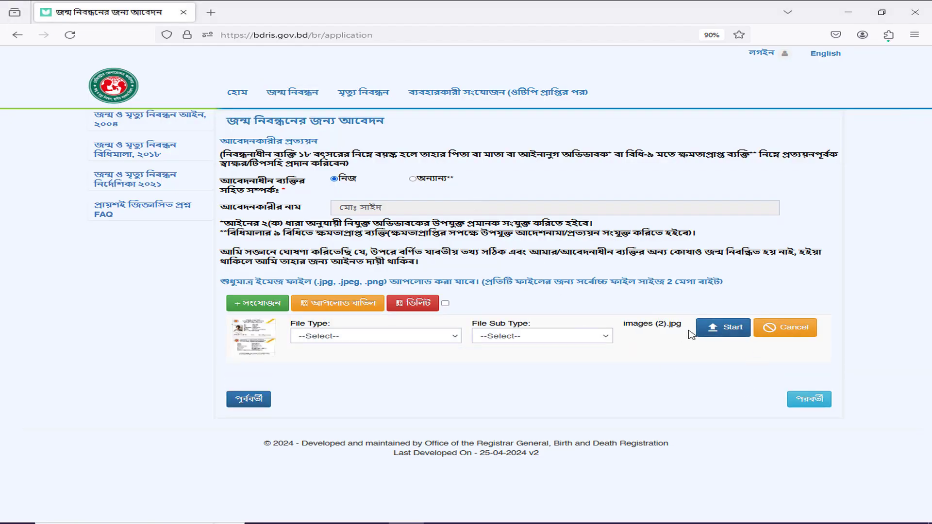
Step: File it as the physician's certificate (চিকিৎসক কর্তৃক প্রত্যয়ন পত্র), upload it, and begin another attachment
{"action": "left_click", "coordinate": [374, 337]}
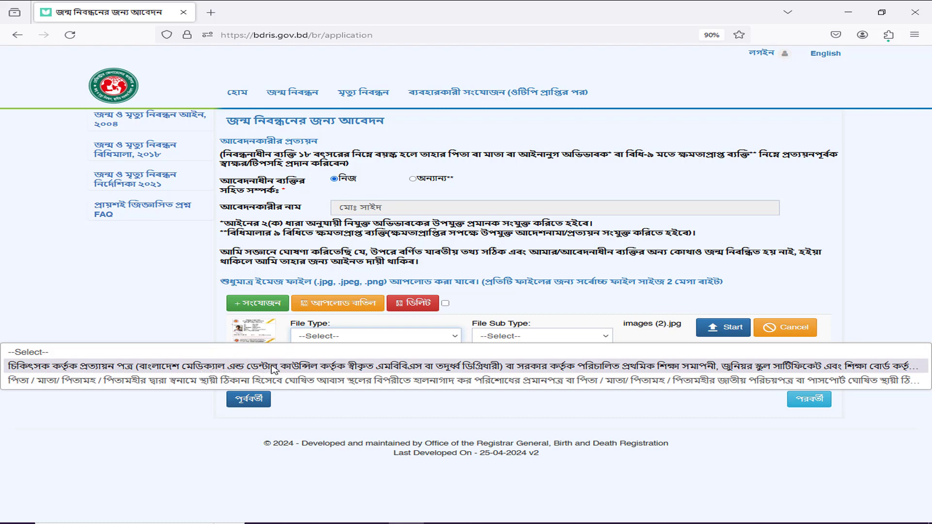
{"action": "left_click", "coordinate": [297, 369]}
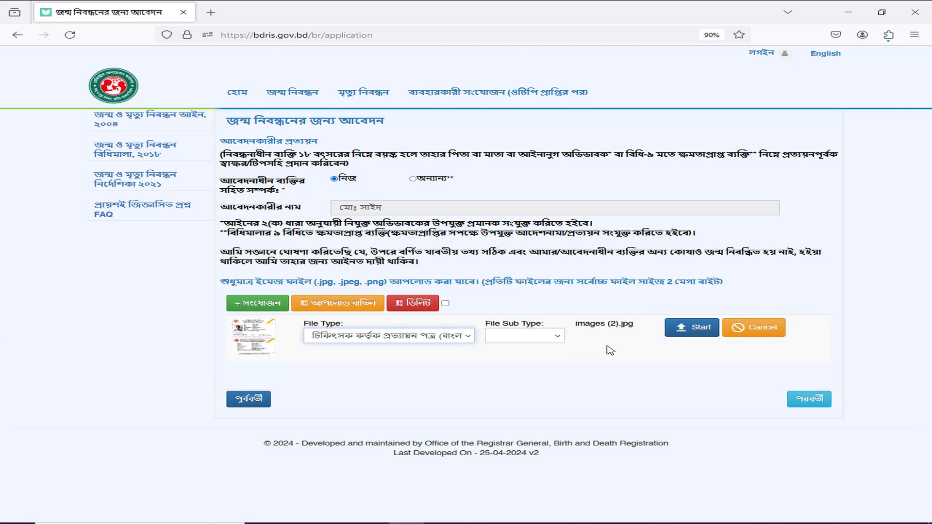
{"action": "left_click", "coordinate": [698, 334]}
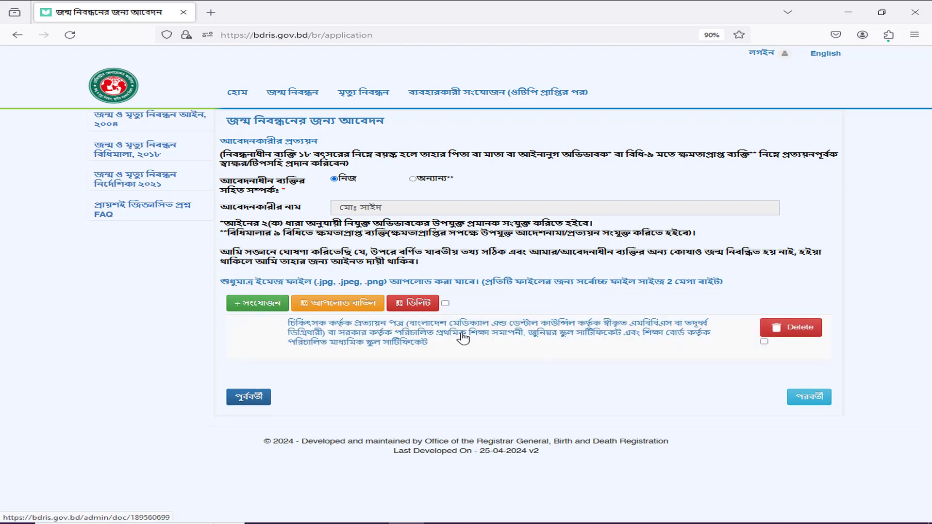
{"action": "left_click", "coordinate": [254, 305]}
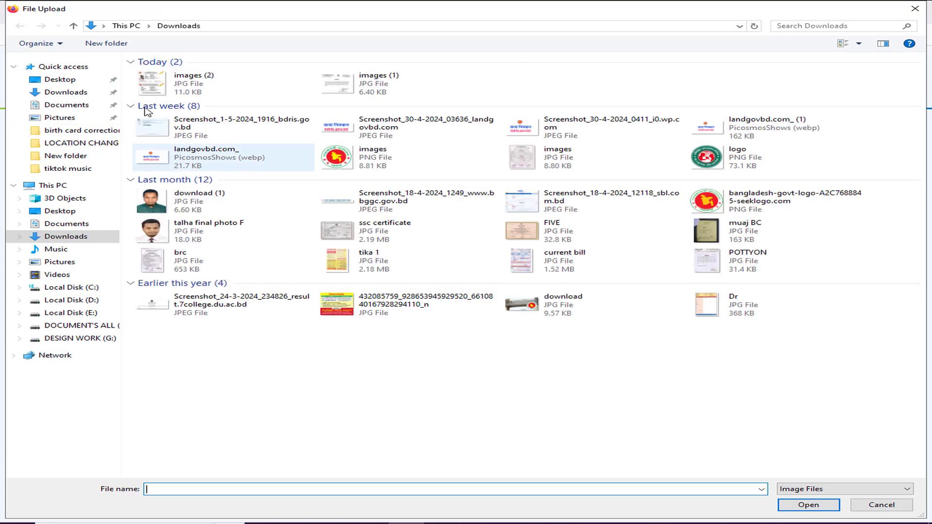
Step: Select current bill.jpg from the Desktop's new birth card folder
{"action": "left_click", "coordinate": [67, 79]}
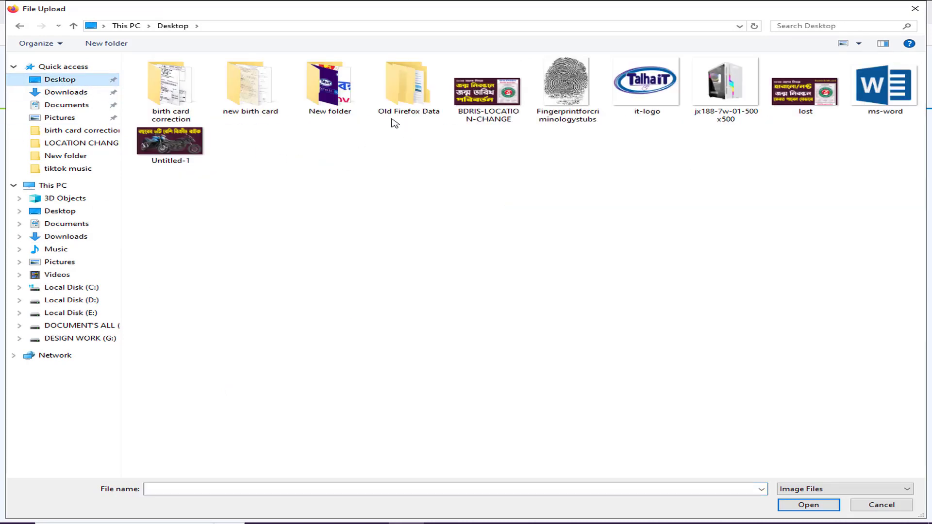
{"action": "double_click", "coordinate": [182, 107]}
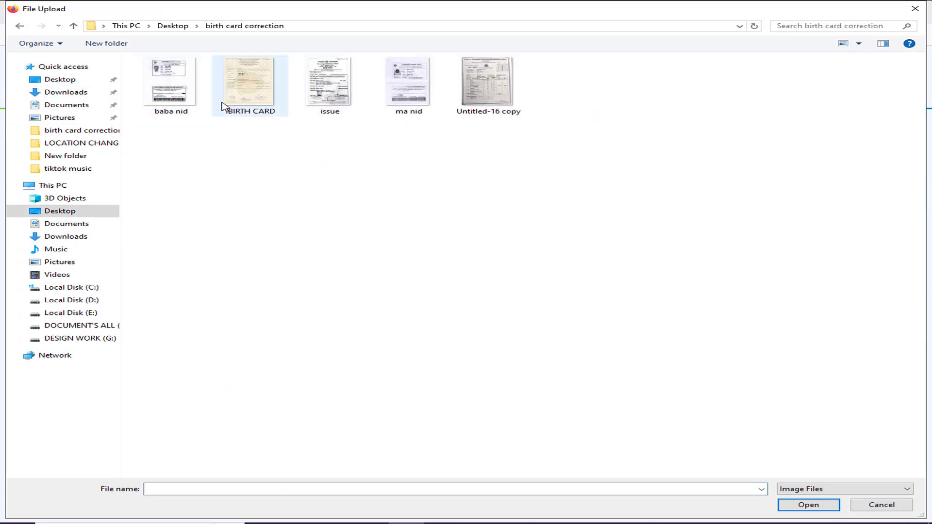
{"action": "left_click", "coordinate": [73, 26]}
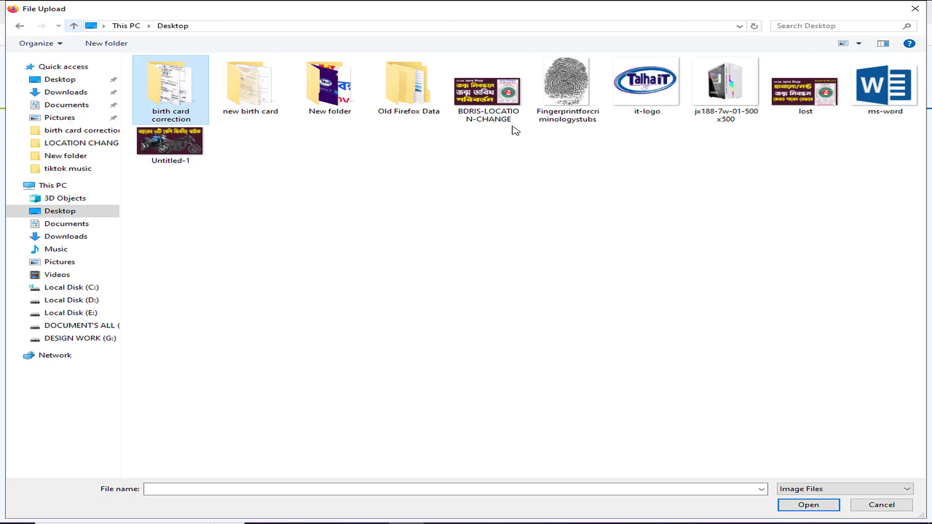
{"action": "double_click", "coordinate": [241, 95]}
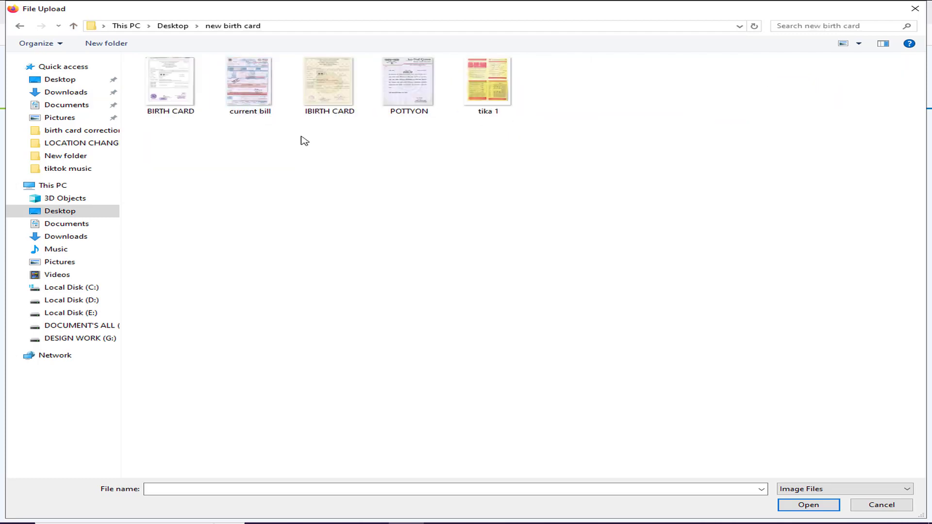
{"action": "left_click", "coordinate": [261, 93]}
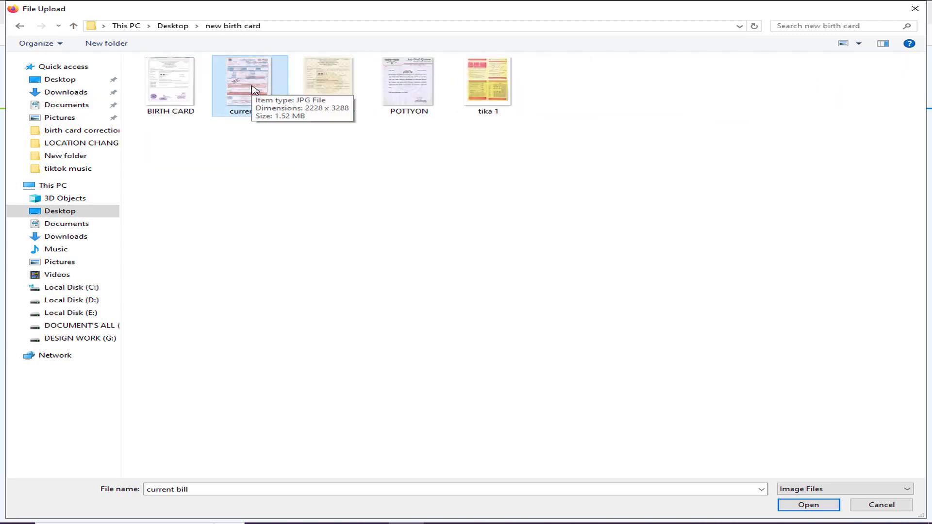
{"action": "double_click", "coordinate": [256, 90]}
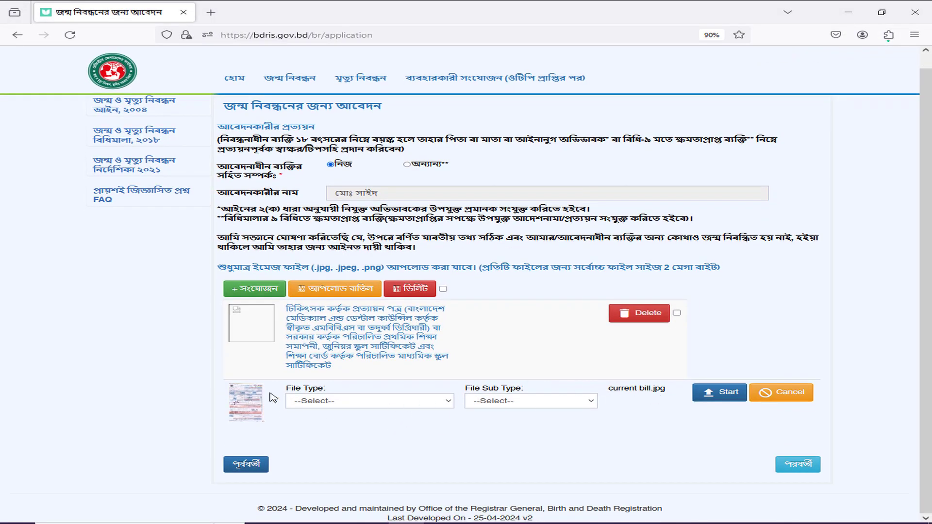
Step: Classify current bill.jpg as permanent-address tax payment proof and upload it
{"action": "left_click", "coordinate": [360, 402]}
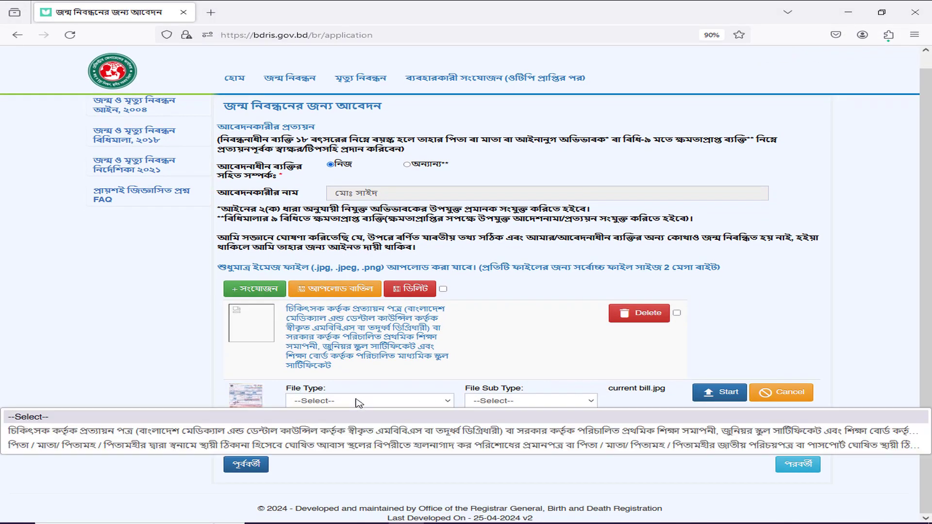
{"action": "left_click", "coordinate": [179, 450]}
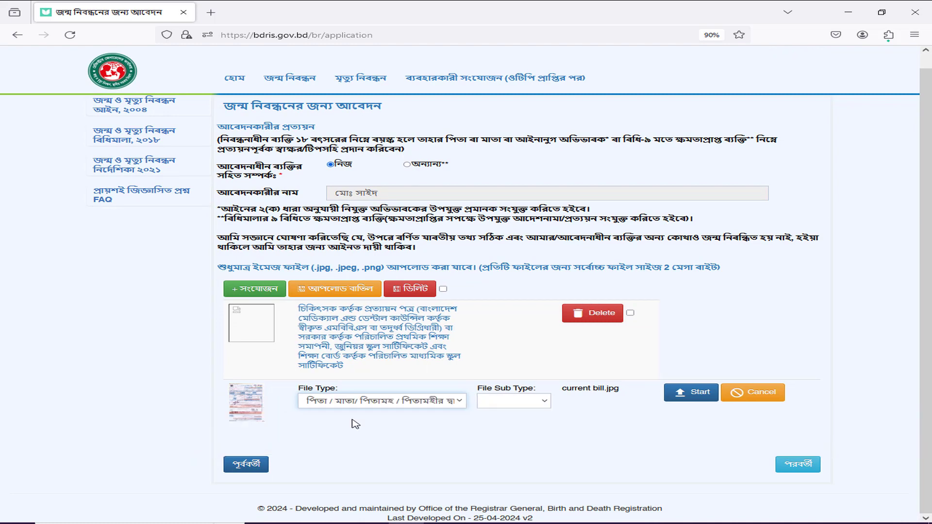
{"action": "left_click", "coordinate": [688, 393]}
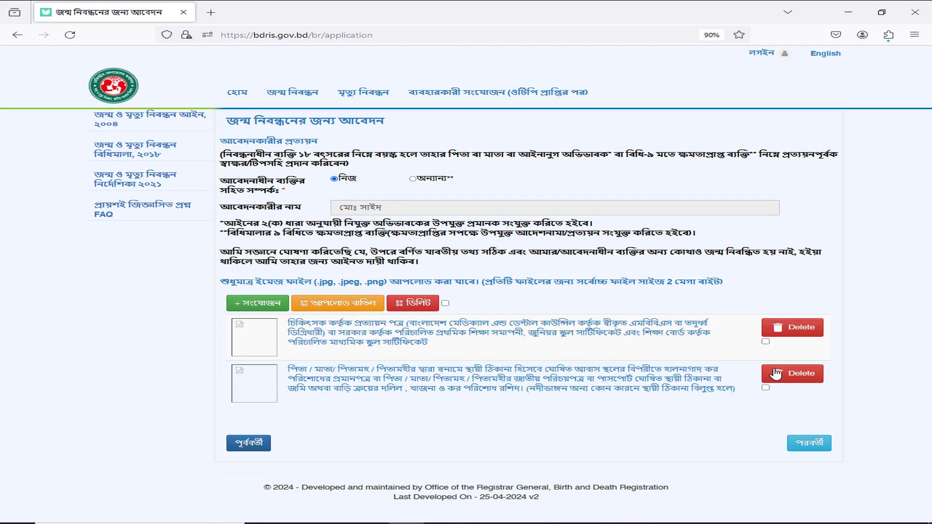
Step: Continue to the pre-submission review page and scroll through the application details
{"action": "left_click", "coordinate": [808, 442]}
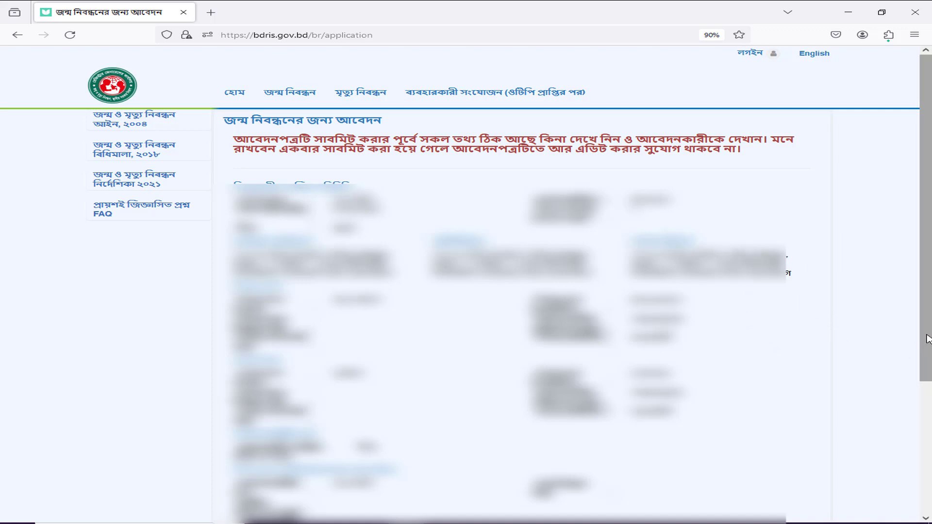
{"action": "left_click_drag", "start_coordinate": [927, 338], "coordinate": [927, 470]}
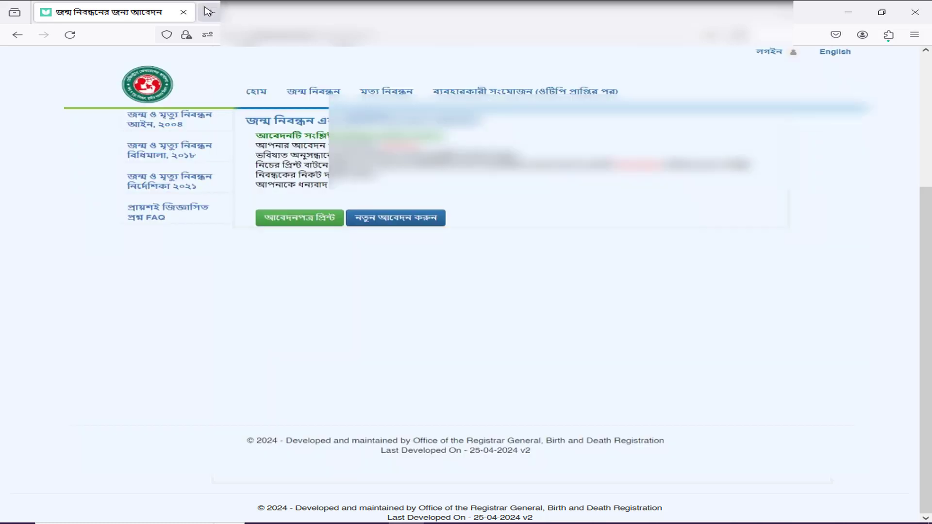
Step: Open a new browser tab, then minimise Firefox and File Explorer to reveal the desktop
{"action": "left_click", "coordinate": [211, 12]}
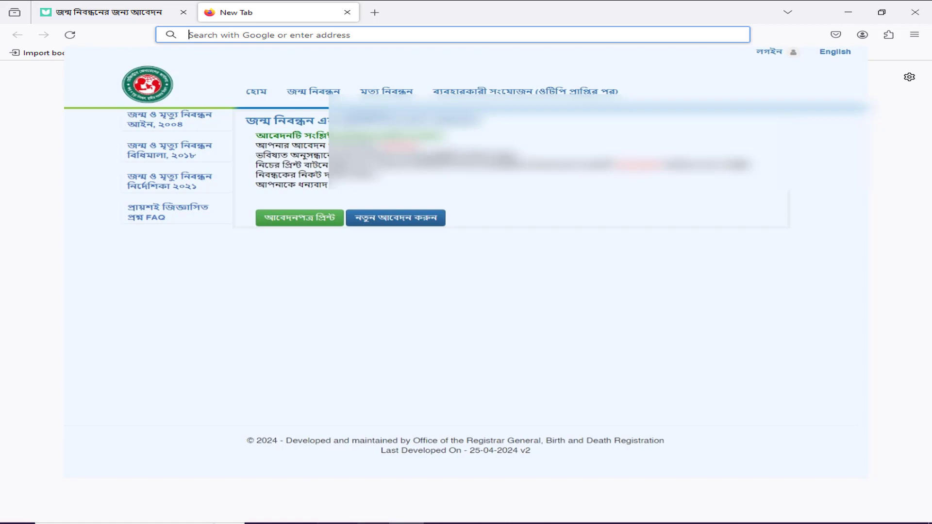
{"action": "left_click", "coordinate": [512, 523]}
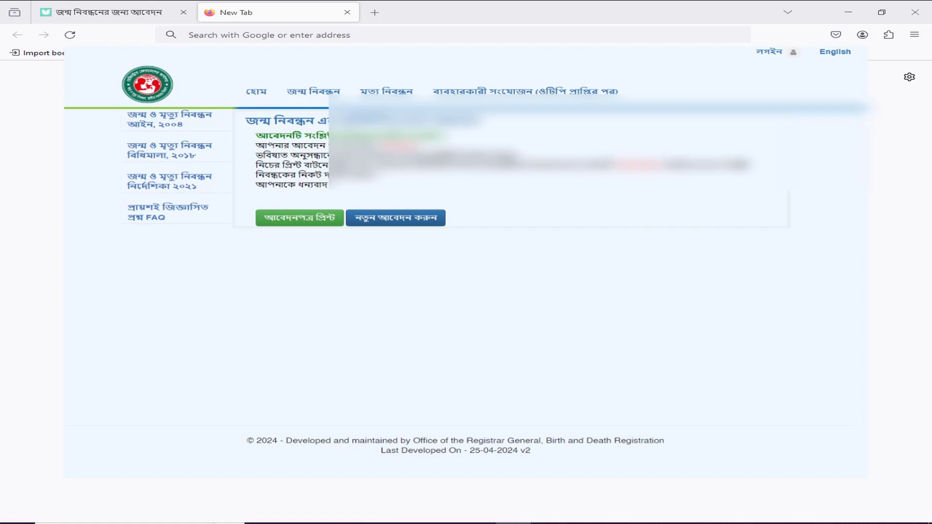
{"action": "left_click", "coordinate": [849, 11]}
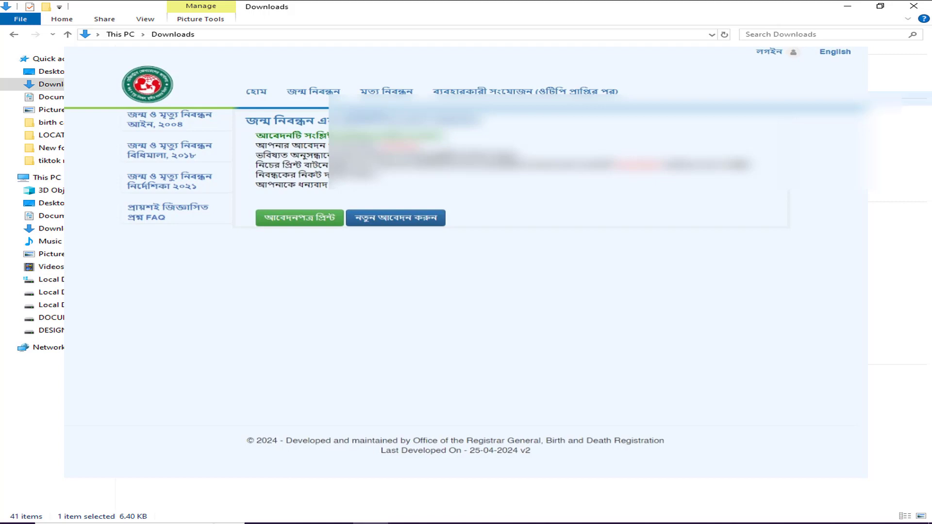
{"action": "left_click", "coordinate": [847, 7]}
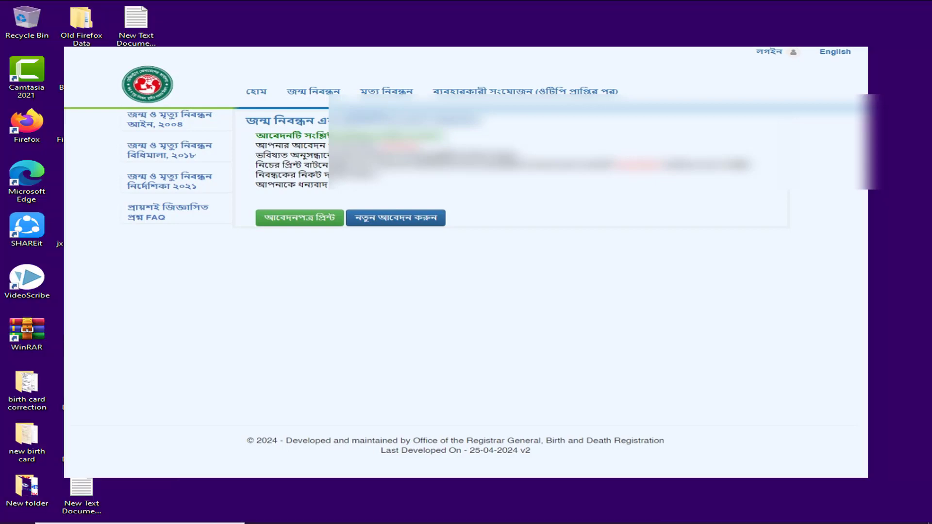